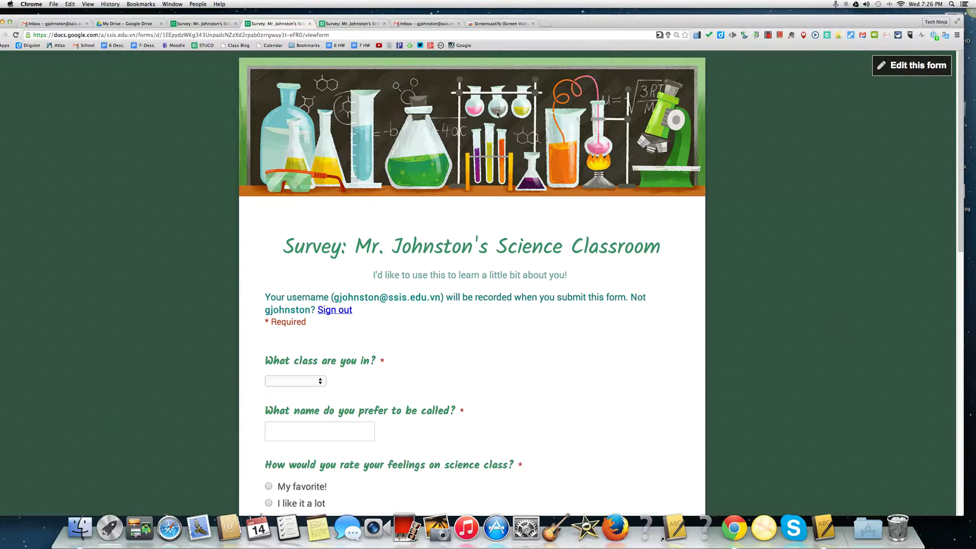
Switch to the survey's responses spreadsheet and zoom out to see more columns
{"action": "scroll", "coordinate": [493, 118], "scroll_direction": "down", "scroll_amount": 2}
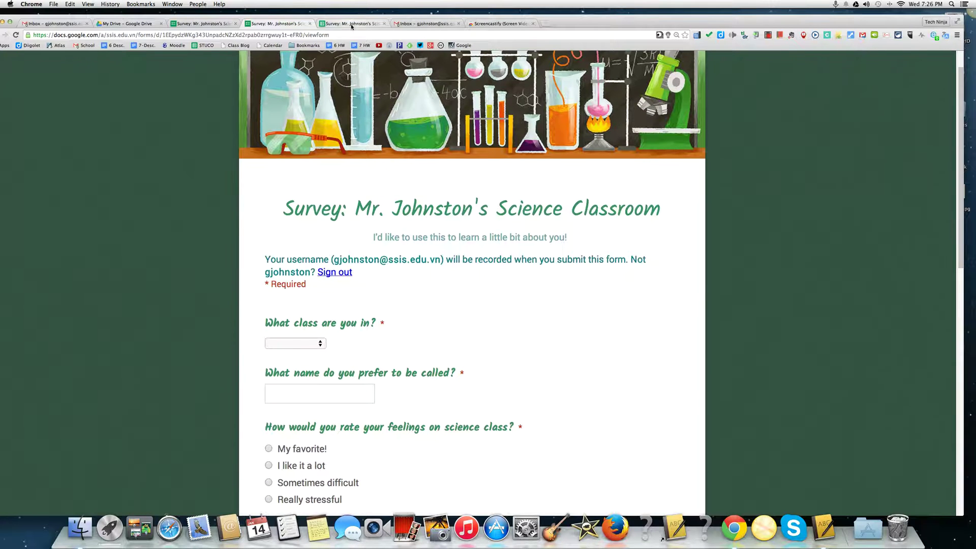
{"action": "left_click", "coordinate": [351, 24]}
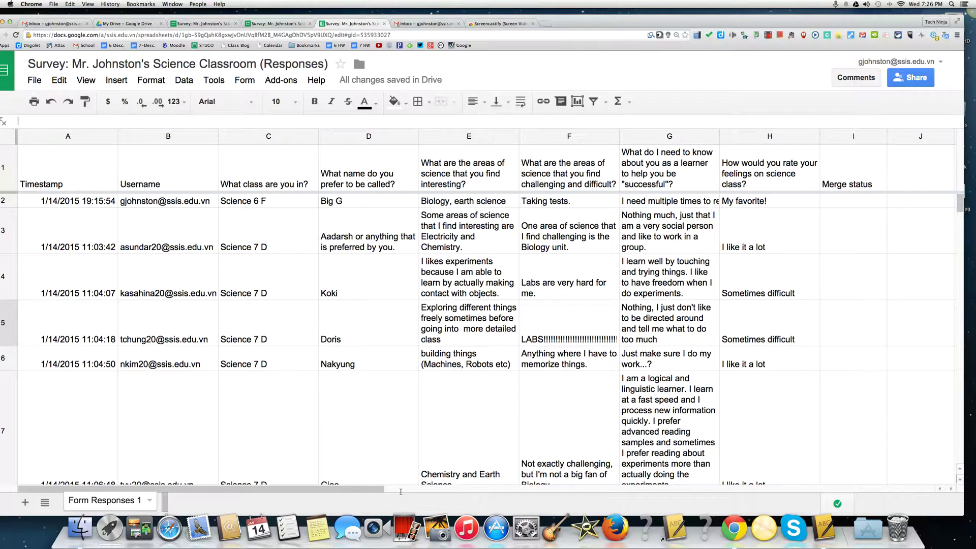
{"action": "scroll", "coordinate": [407, 492], "scroll_direction": "right", "scroll_amount": 2}
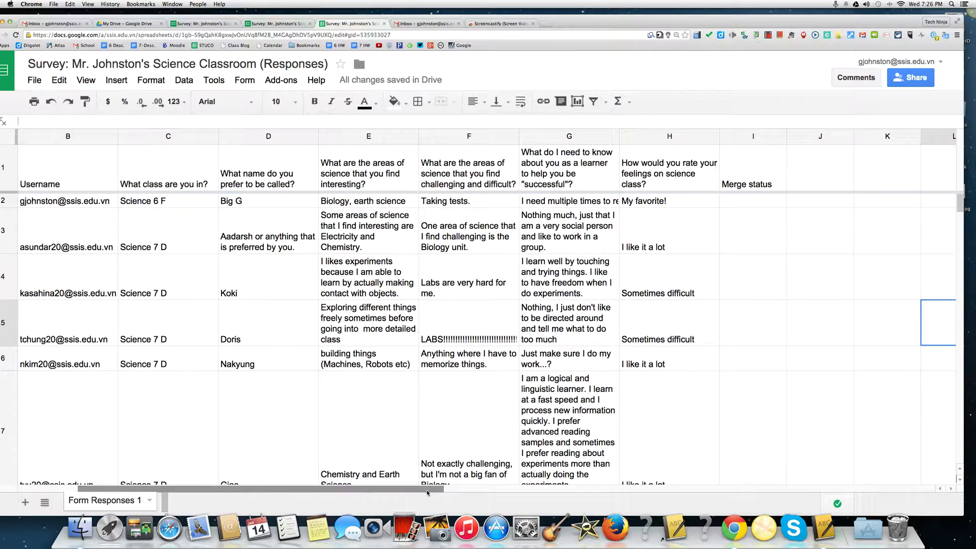
{"action": "key", "text": "super+minus"}
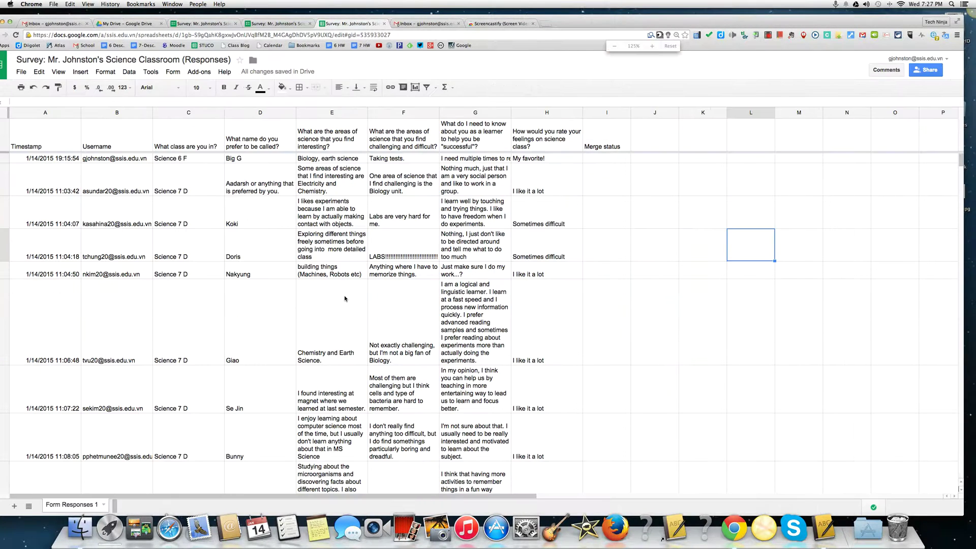
Look over the questions in the survey form
{"action": "left_click", "coordinate": [283, 25]}
{"action": "scroll", "coordinate": [578, 189], "scroll_direction": "up", "scroll_amount": 2}
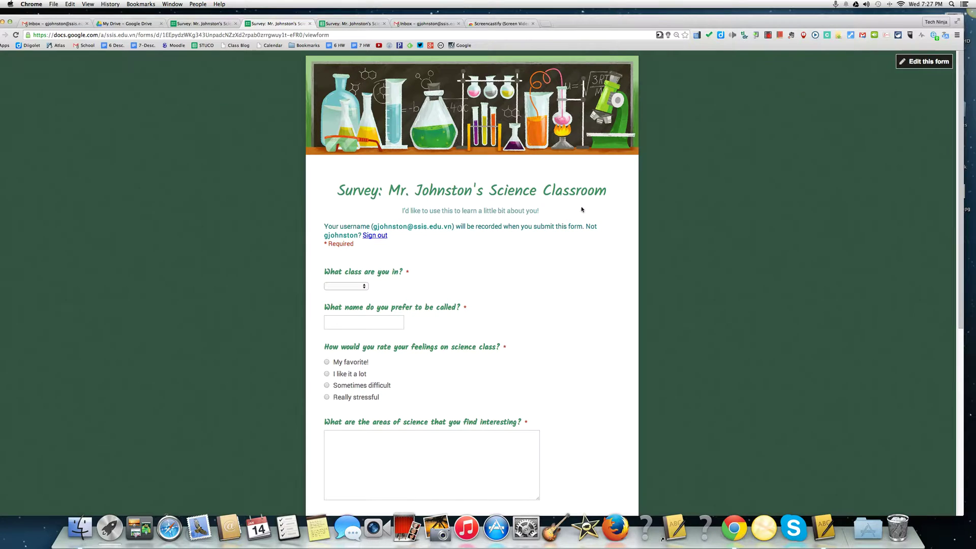
{"action": "scroll", "coordinate": [517, 268], "scroll_direction": "down", "scroll_amount": 1}
{"action": "scroll", "coordinate": [517, 268], "scroll_direction": "down", "scroll_amount": 5}
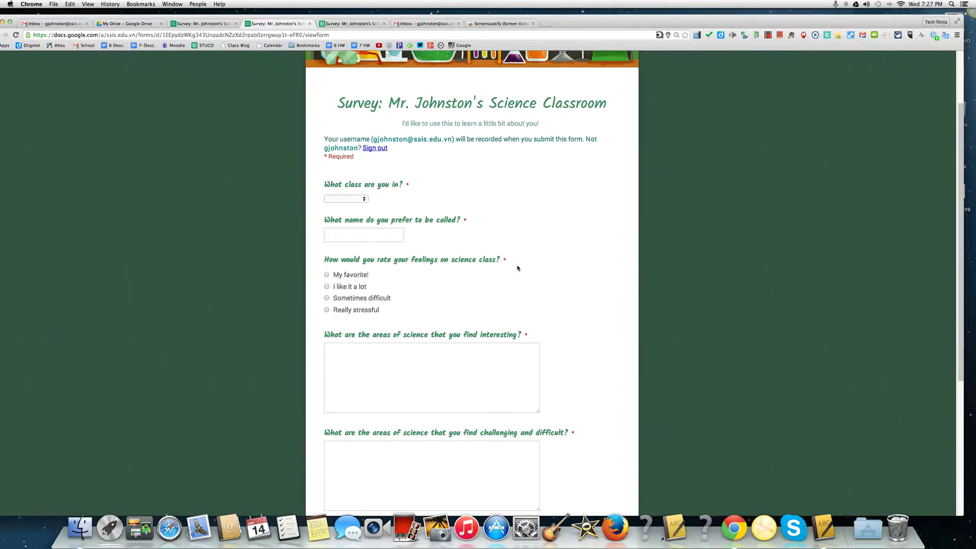
{"action": "scroll", "coordinate": [518, 268], "scroll_direction": "down", "scroll_amount": 1}
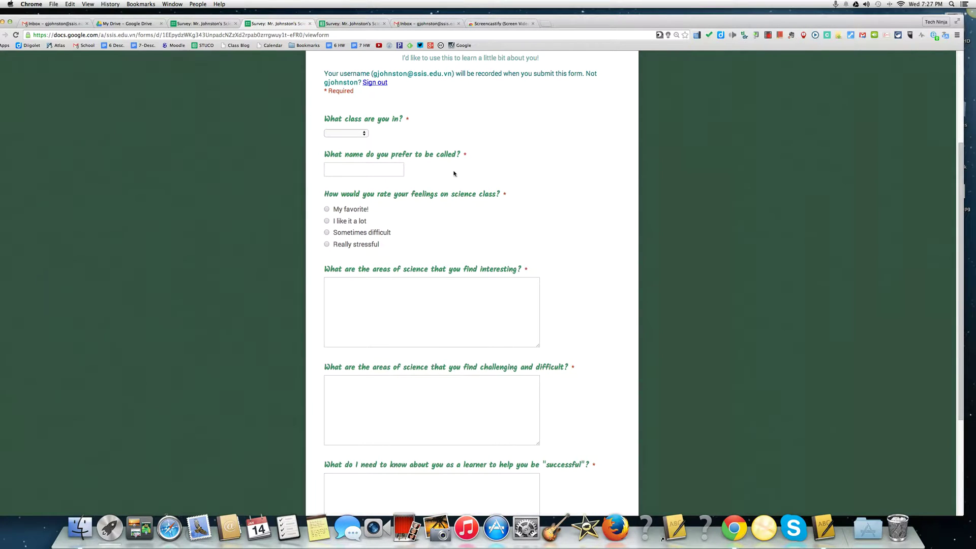
{"action": "scroll", "coordinate": [465, 109], "scroll_direction": "up", "scroll_amount": 6}
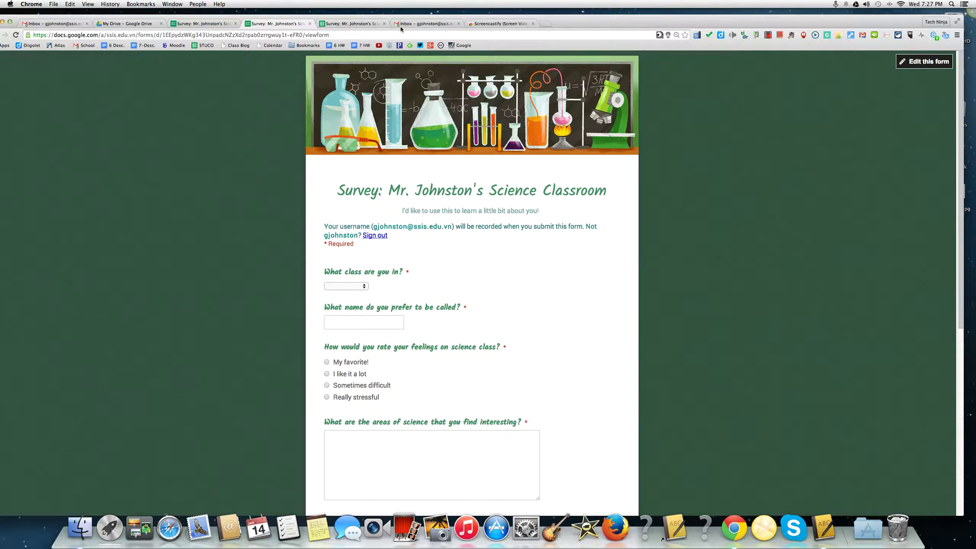
Return to the responses sheet and open the menu for the feelings column H
{"action": "left_click", "coordinate": [379, 23]}
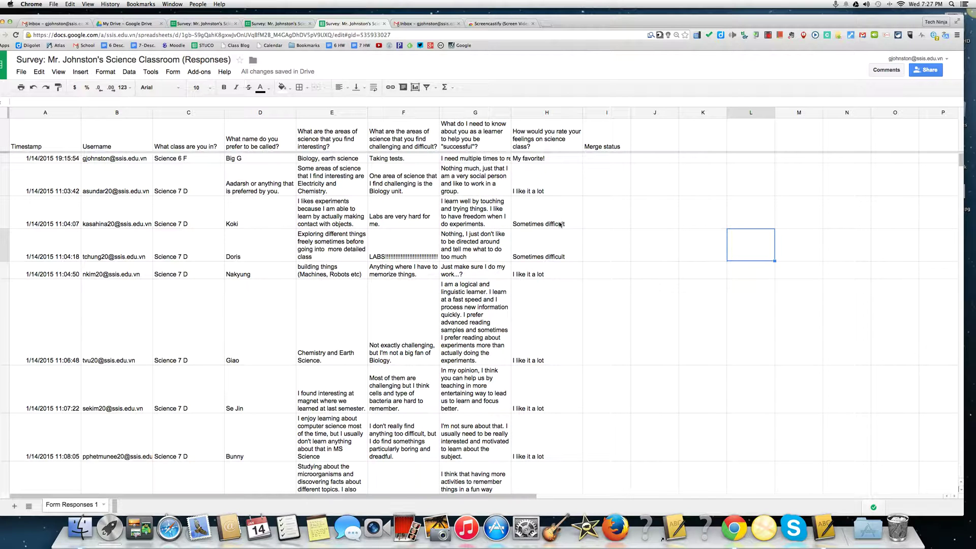
{"action": "left_click", "coordinate": [276, 24]}
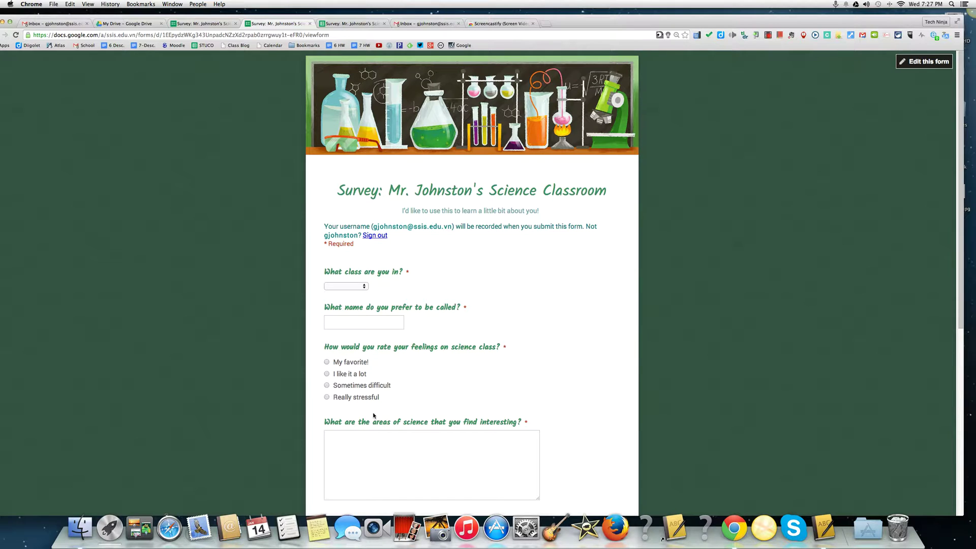
{"action": "left_click", "coordinate": [357, 24]}
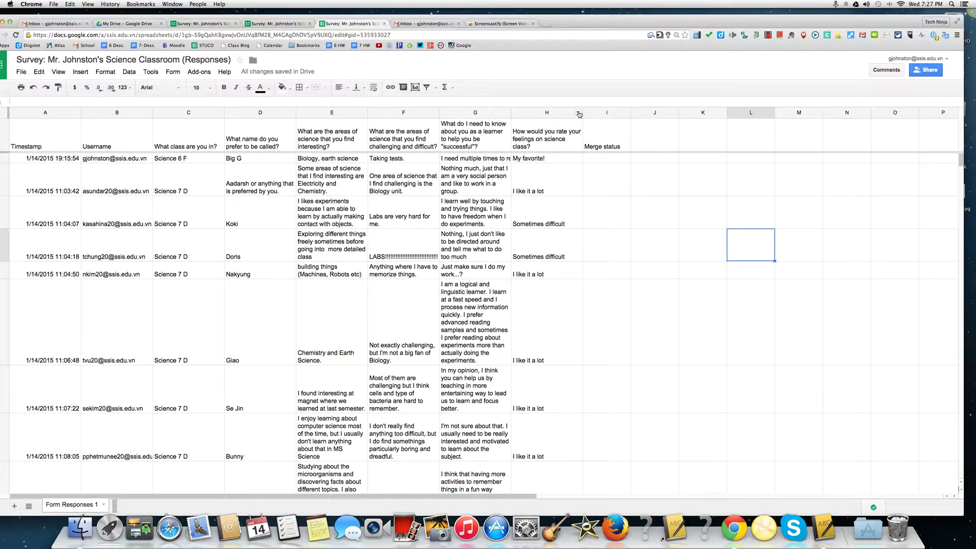
{"action": "left_click", "coordinate": [579, 114]}
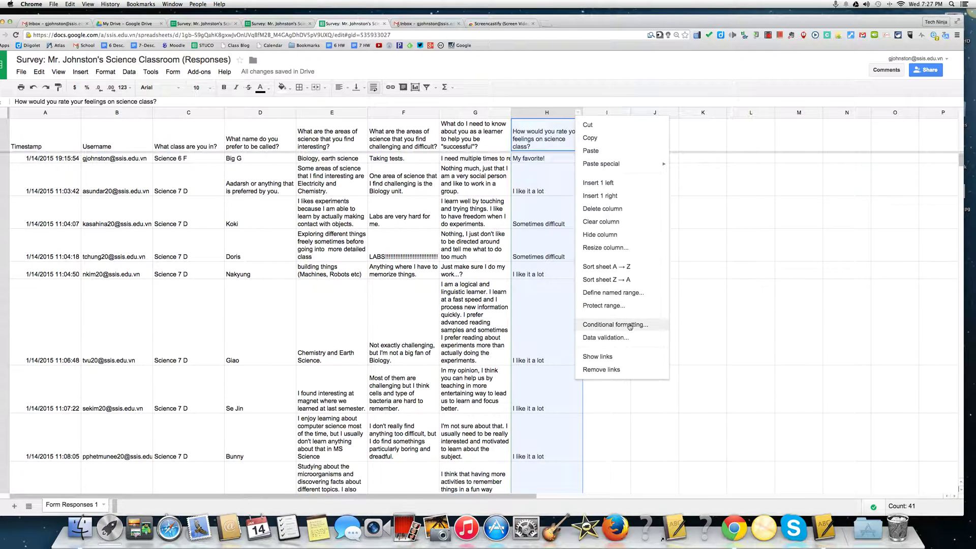
Add a conditional rule: text contains 'Sometimes difficult' gets light red fill on H2:H120
{"action": "left_click", "coordinate": [629, 327]}
{"action": "left_click", "coordinate": [397, 269]}
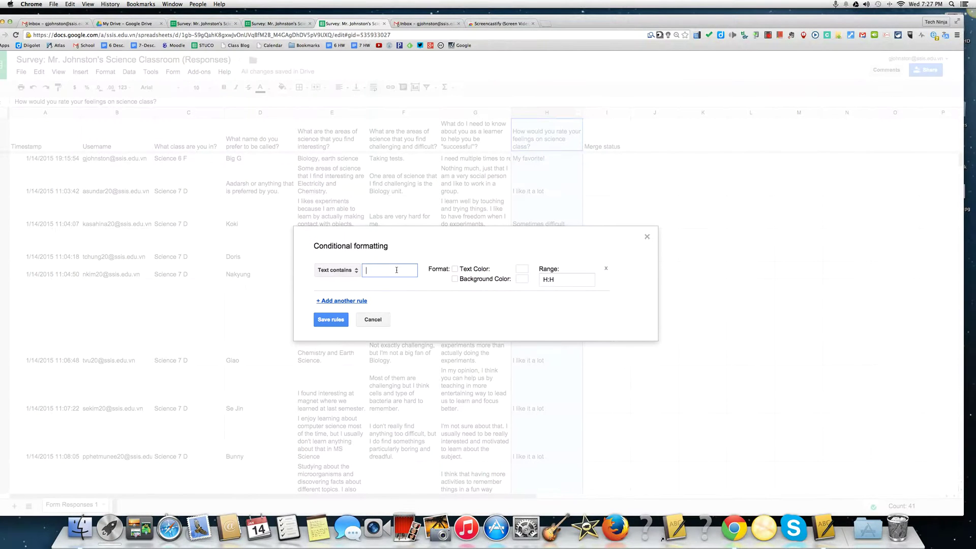
{"action": "type", "text": "S"}
{"action": "type", "text": "ometimes "}
{"action": "type", "text": "difficult"}
{"action": "left_click", "coordinate": [454, 279]}
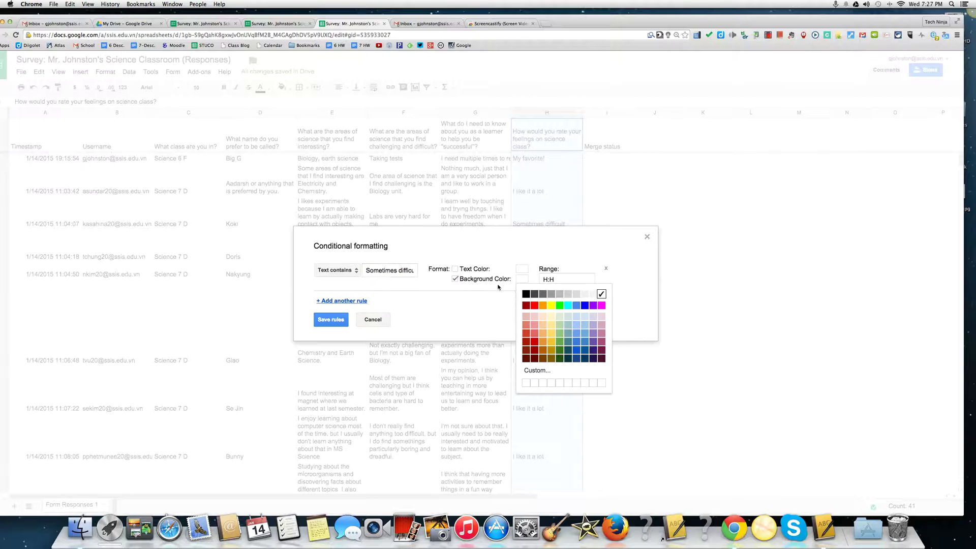
{"action": "left_click", "coordinate": [535, 325]}
{"action": "left_click", "coordinate": [562, 280]}
{"action": "key", "text": "super+a"}
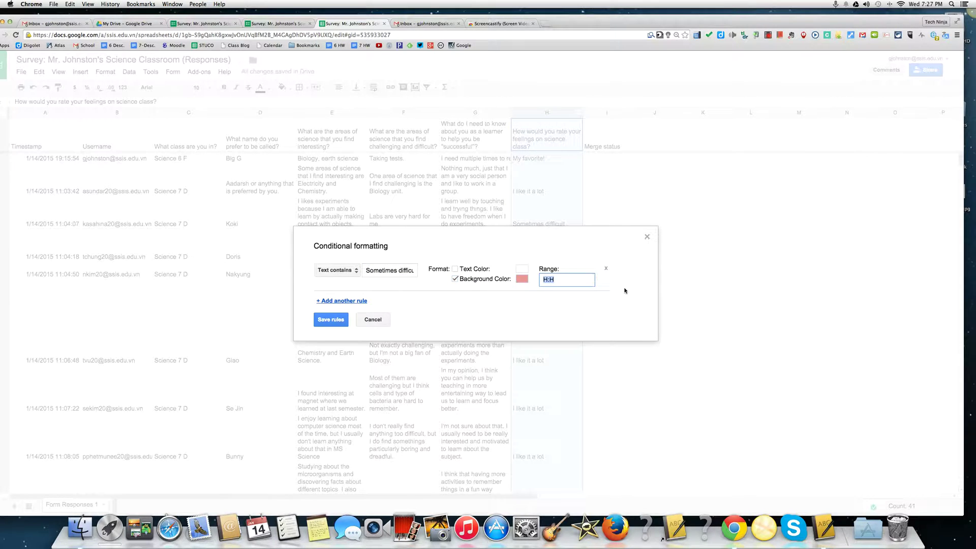
{"action": "type", "text": "H2:H120"}
{"action": "left_click", "coordinate": [329, 320]}
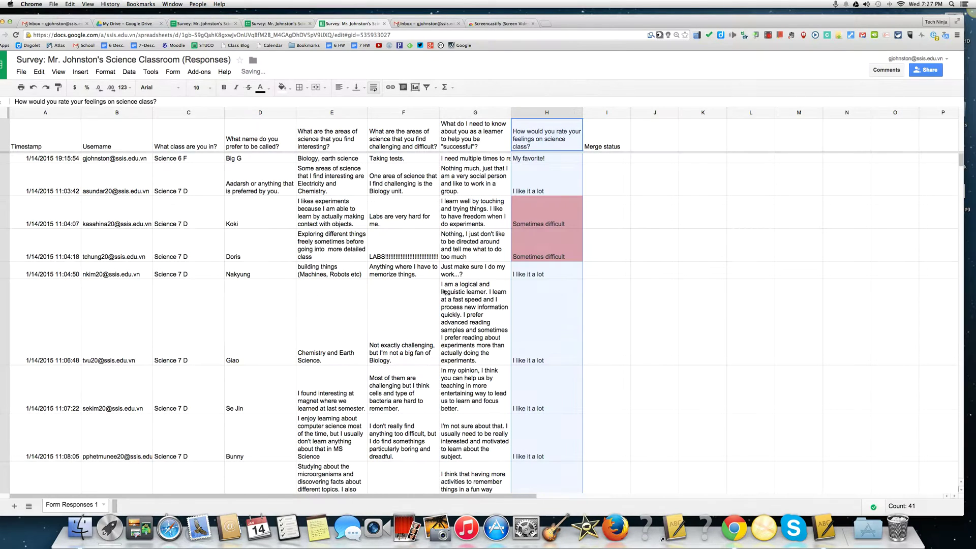
Scroll through the sheet to check the red-highlighted answers in column H
{"action": "scroll", "coordinate": [547, 217], "scroll_direction": "down", "scroll_amount": 10}
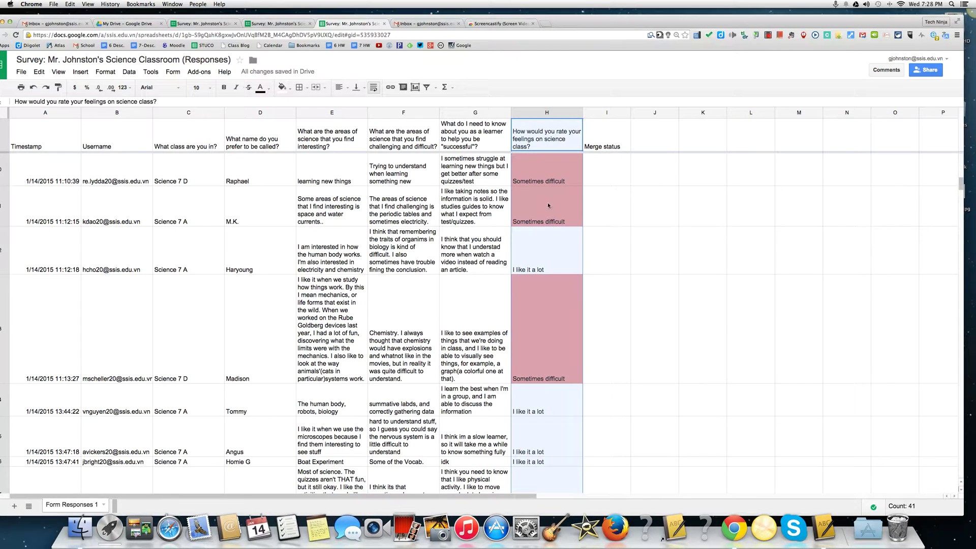
{"action": "scroll", "coordinate": [529, 158], "scroll_direction": "up", "scroll_amount": 10}
{"action": "scroll", "coordinate": [529, 160], "scroll_direction": "right", "scroll_amount": 2}
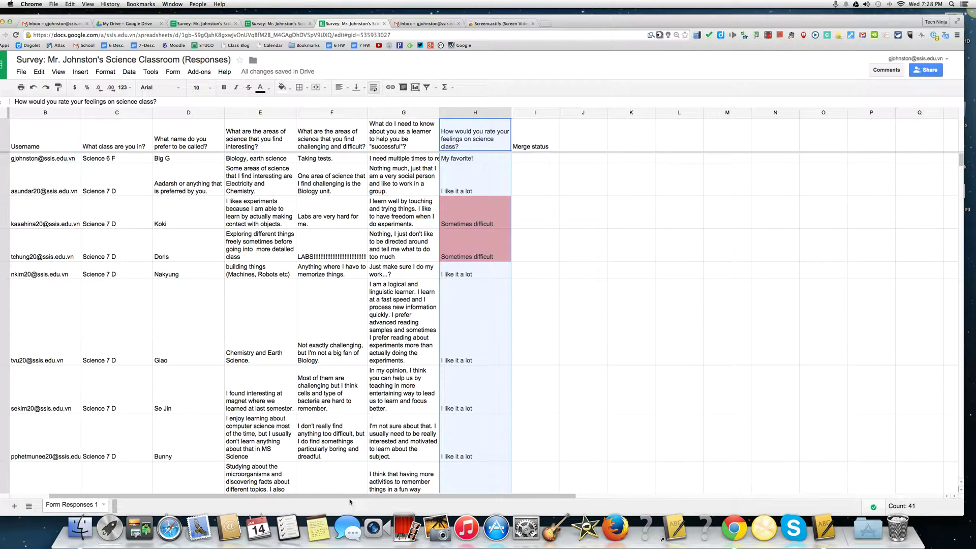
{"action": "left_click_drag", "start_coordinate": [316, 497], "coordinate": [278, 496]}
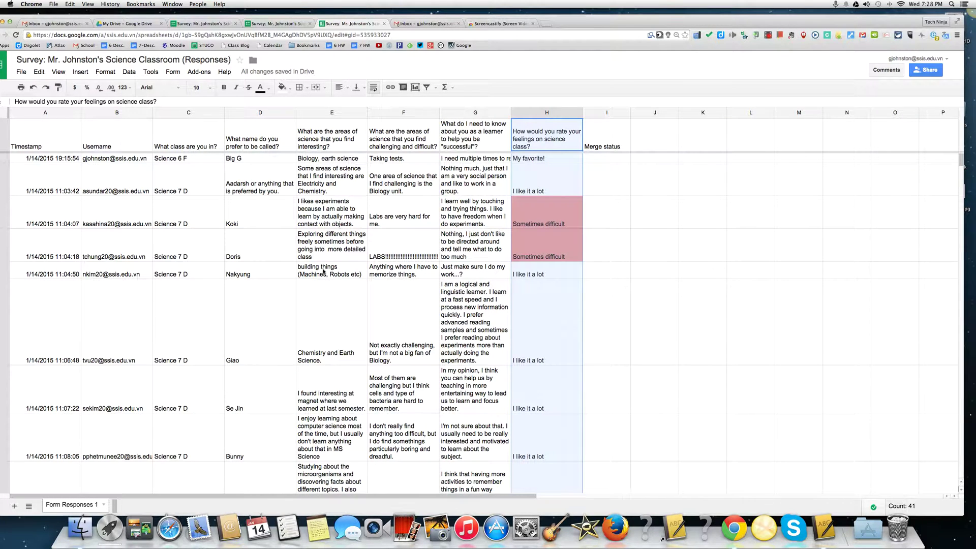
View the Science Survey Results draft in Gmail Drafts, then go back to the sheet's add-ons
{"action": "left_click", "coordinate": [415, 23]}
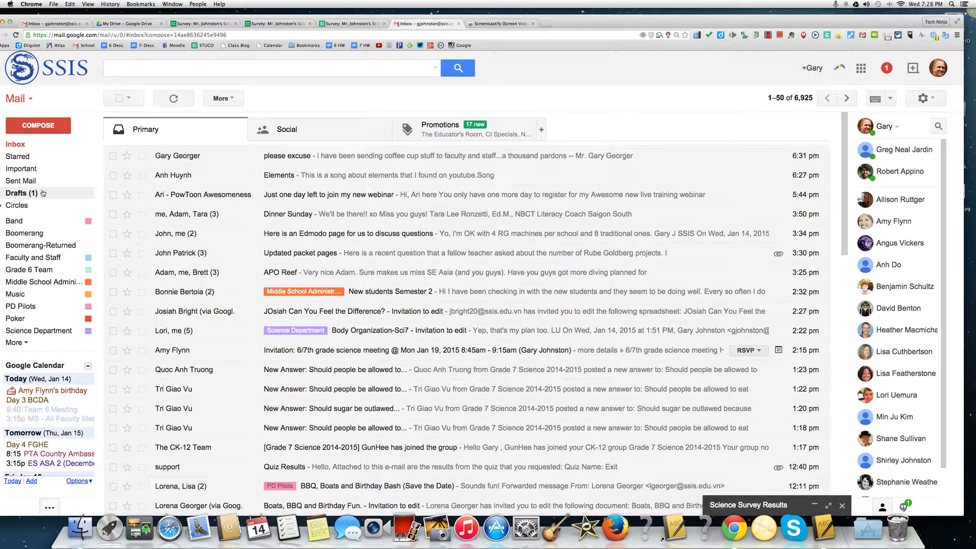
{"action": "left_click", "coordinate": [22, 193]}
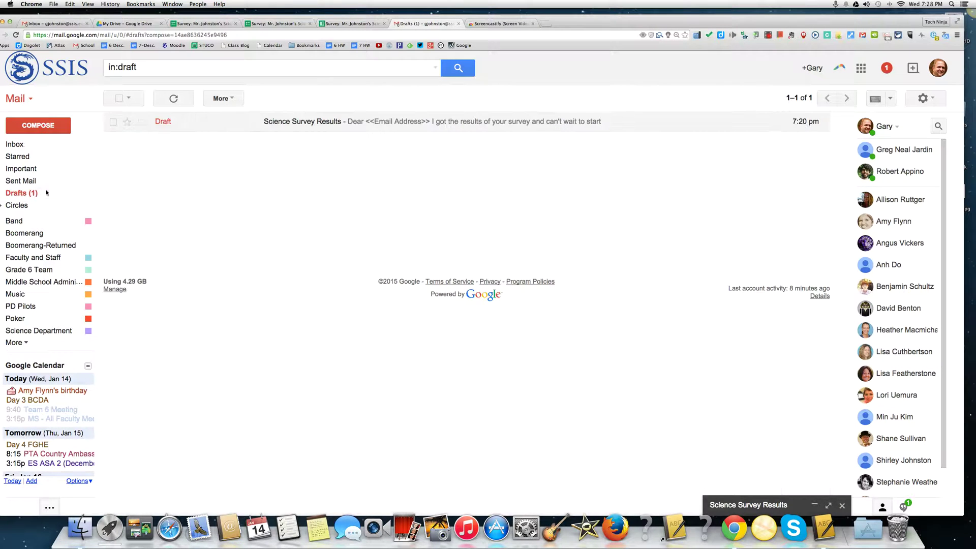
{"action": "left_click", "coordinate": [305, 124]}
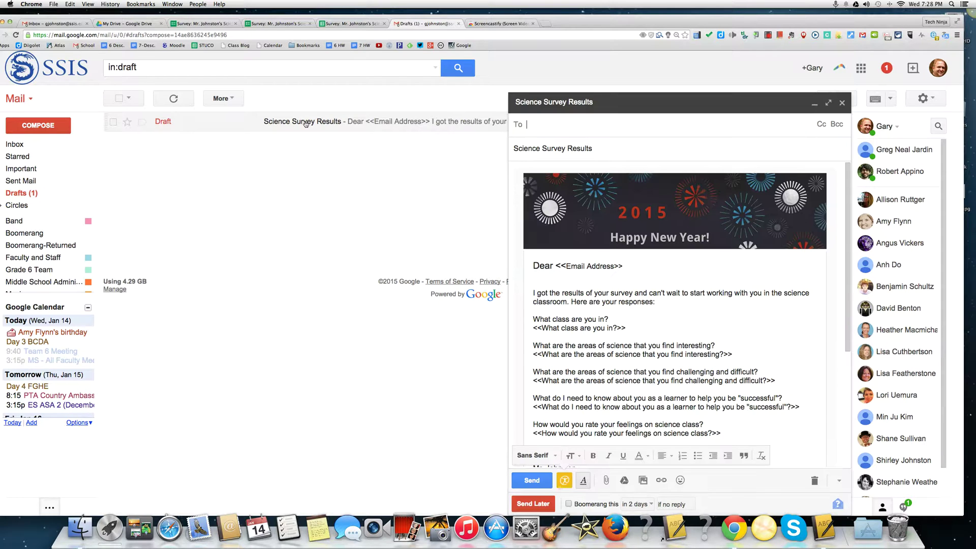
{"action": "left_click", "coordinate": [358, 22]}
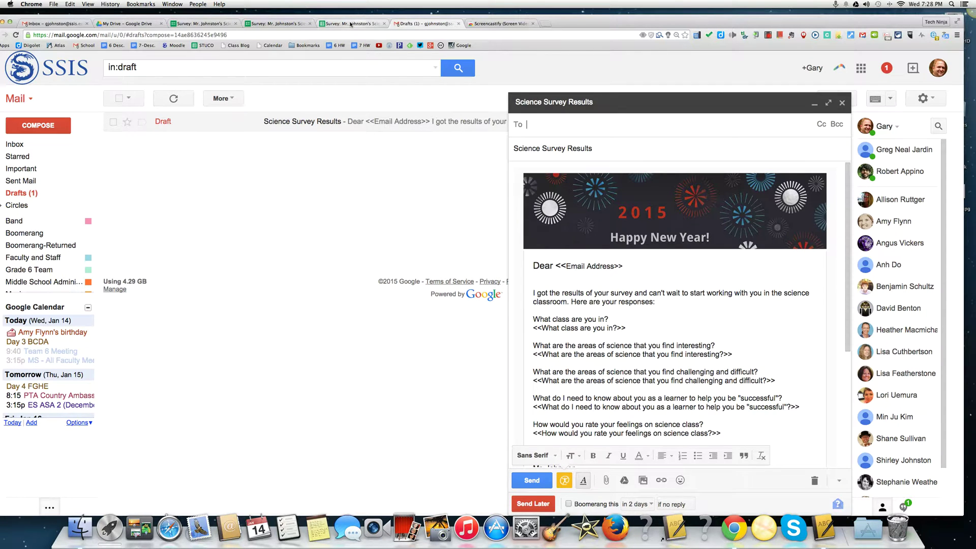
{"action": "left_click", "coordinate": [198, 72]}
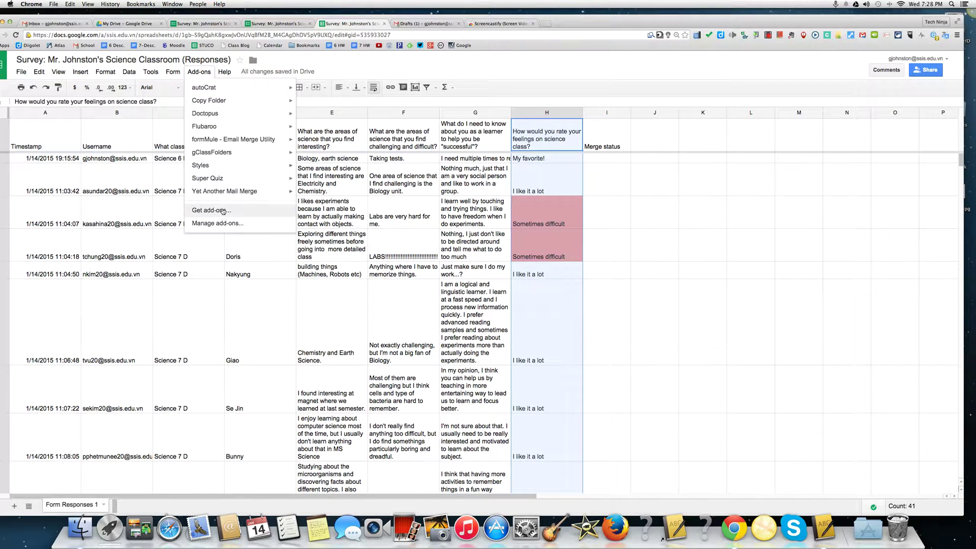
{"action": "left_click", "coordinate": [223, 211]}
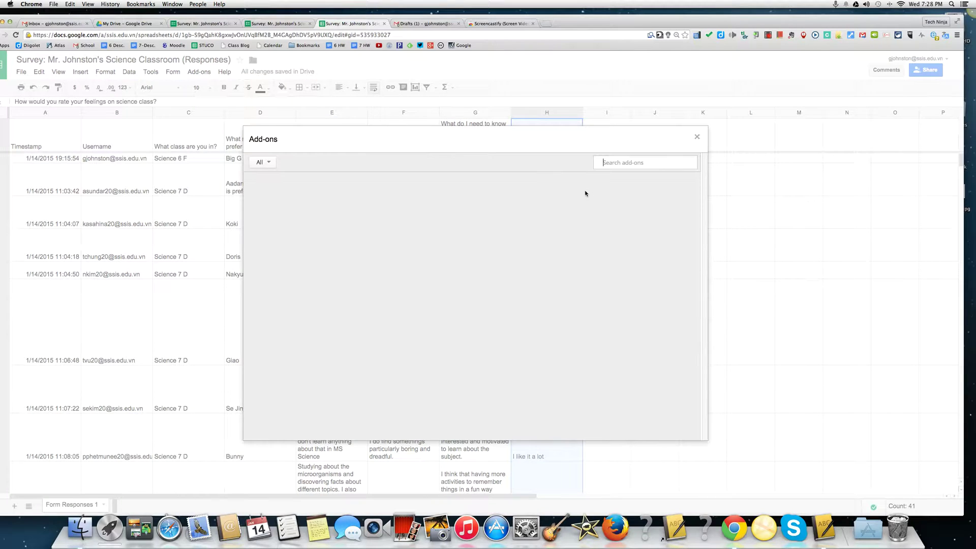
{"action": "left_click", "coordinate": [626, 163]}
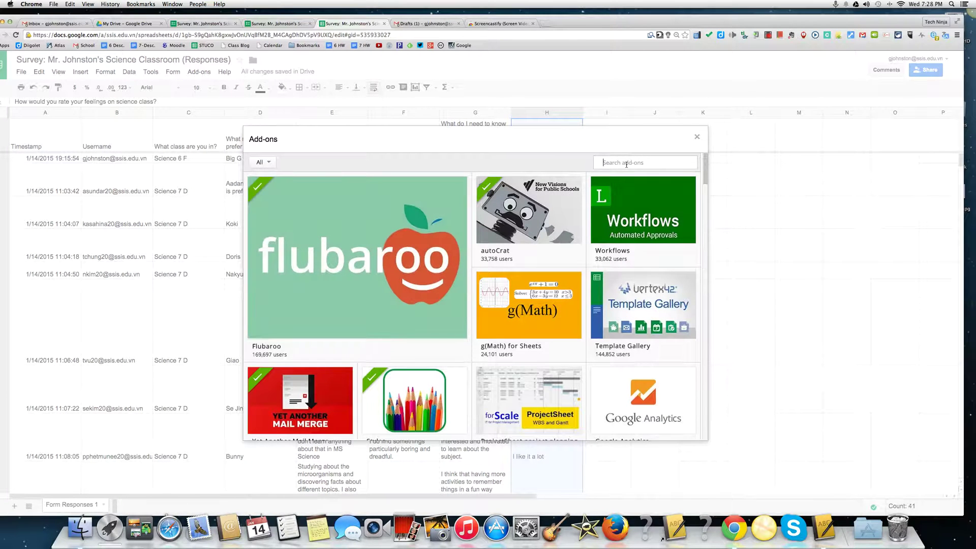
{"action": "type", "text": "Yet another email merge"}
{"action": "key", "text": "Return"}
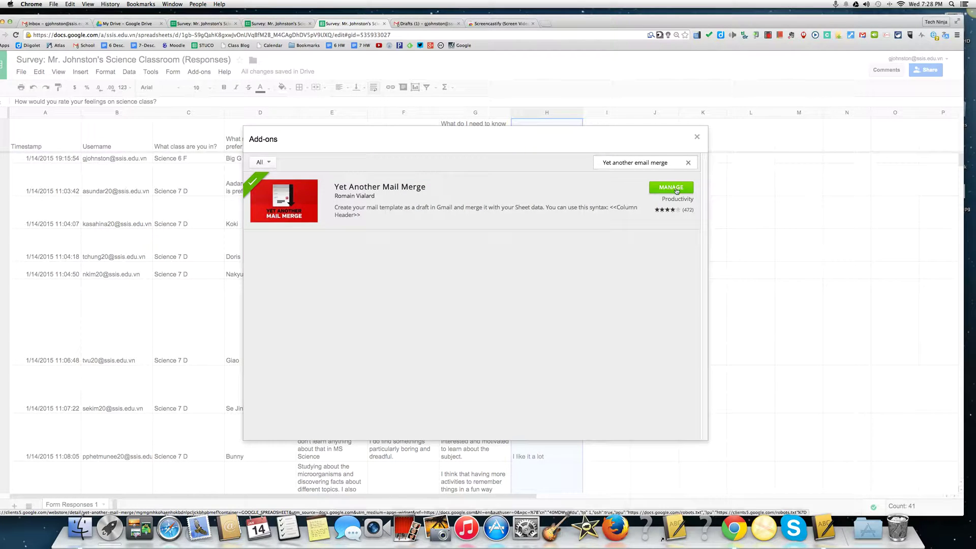
{"action": "left_click", "coordinate": [697, 136]}
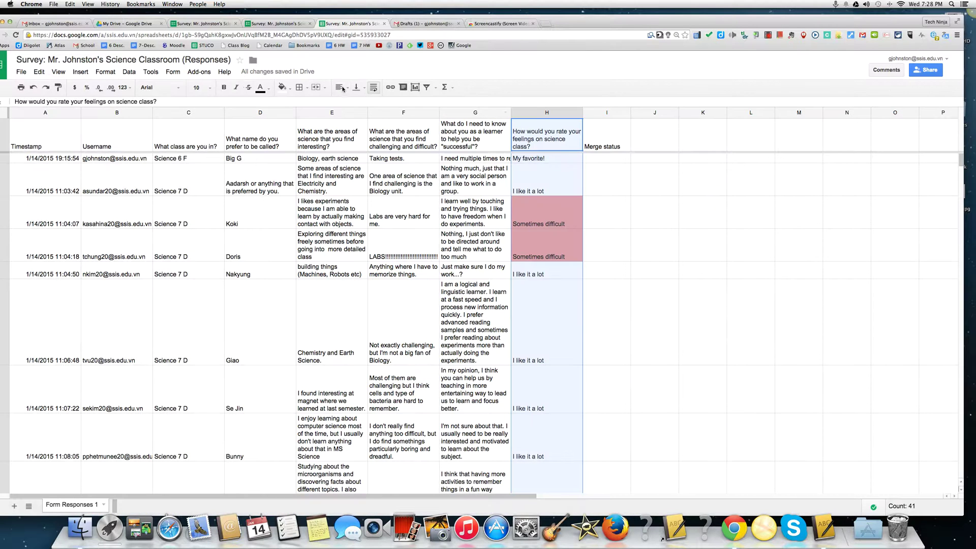
Launch Yet Another Mail Merge and save Username as the recipients column
{"action": "left_click", "coordinate": [198, 72]}
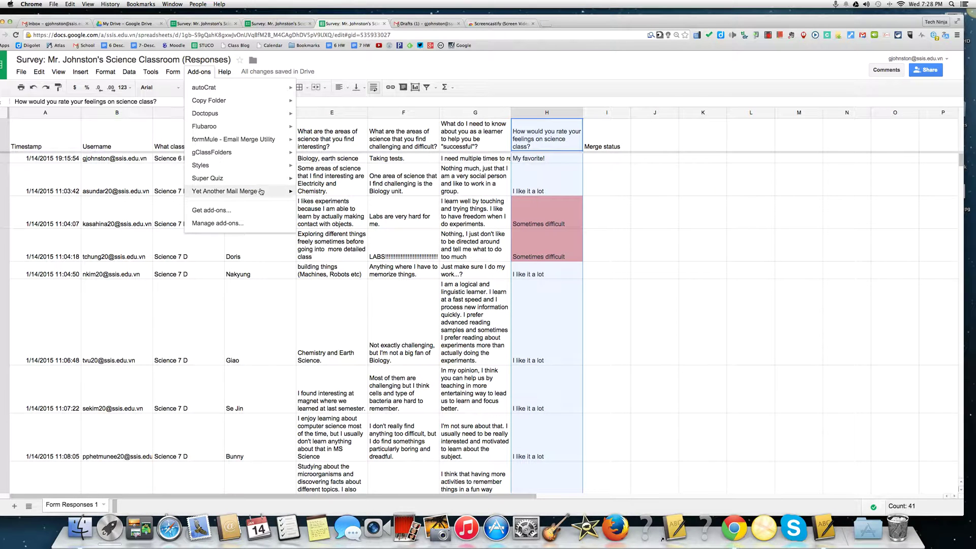
{"action": "mouse_move", "coordinate": [238, 191]}
{"action": "left_click", "coordinate": [310, 197]}
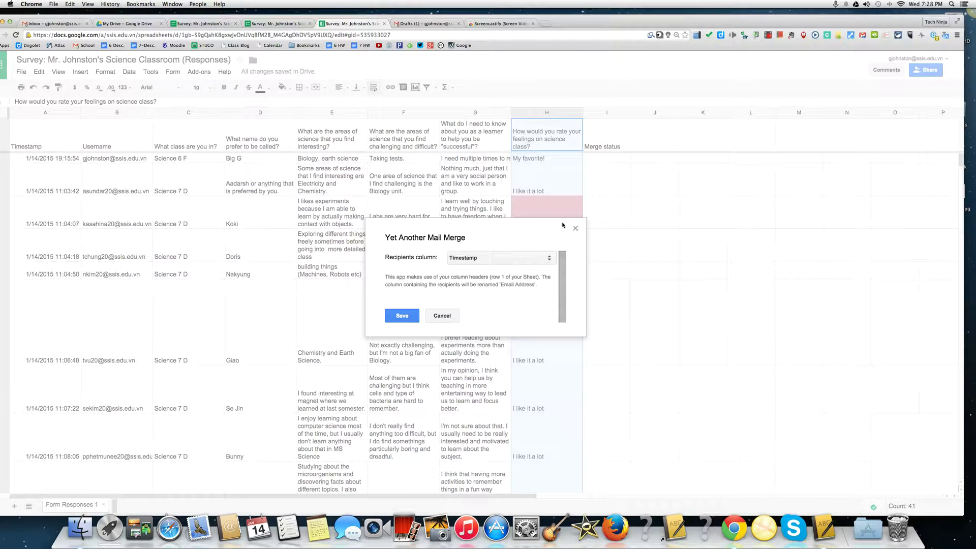
{"action": "left_click", "coordinate": [554, 257]}
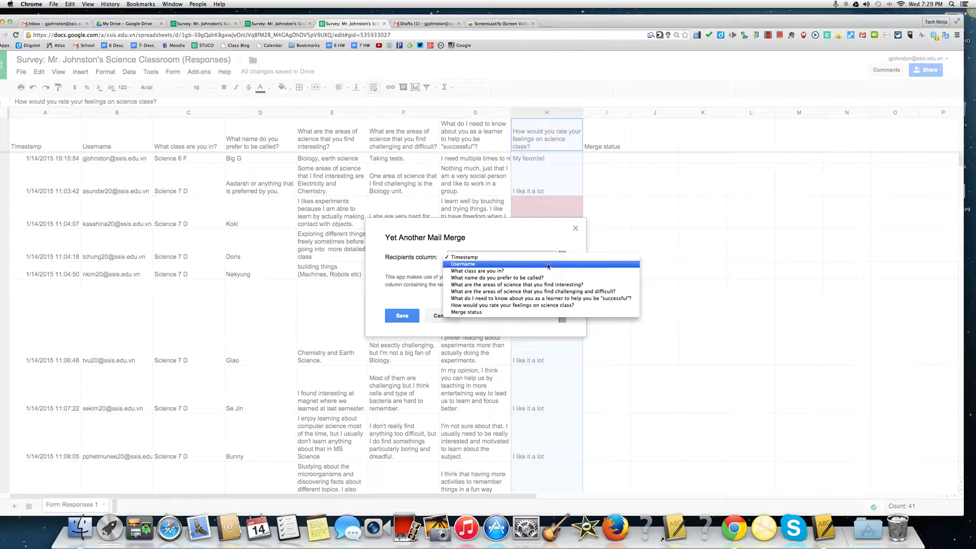
{"action": "left_click", "coordinate": [548, 266]}
{"action": "left_click", "coordinate": [548, 266]}
{"action": "left_click", "coordinate": [414, 317]}
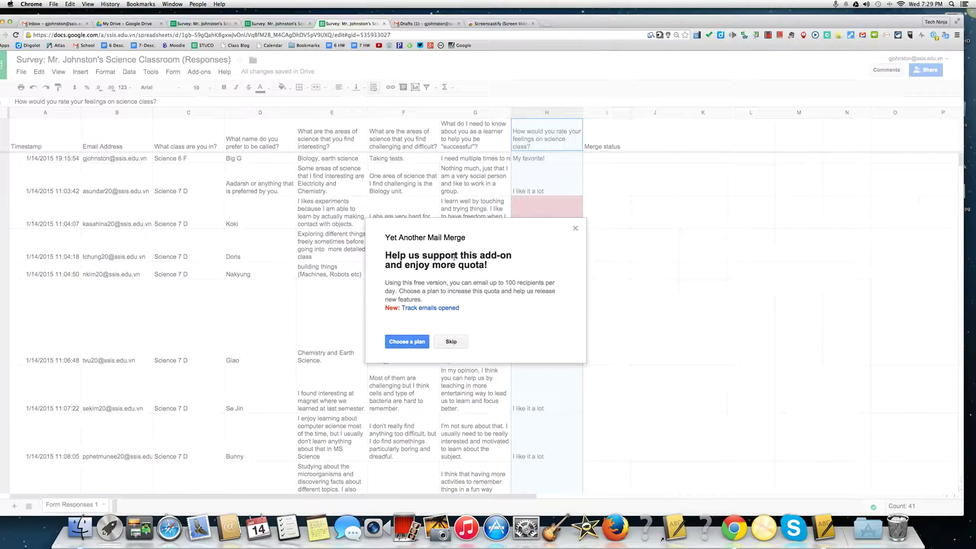
{"action": "left_click", "coordinate": [459, 341]}
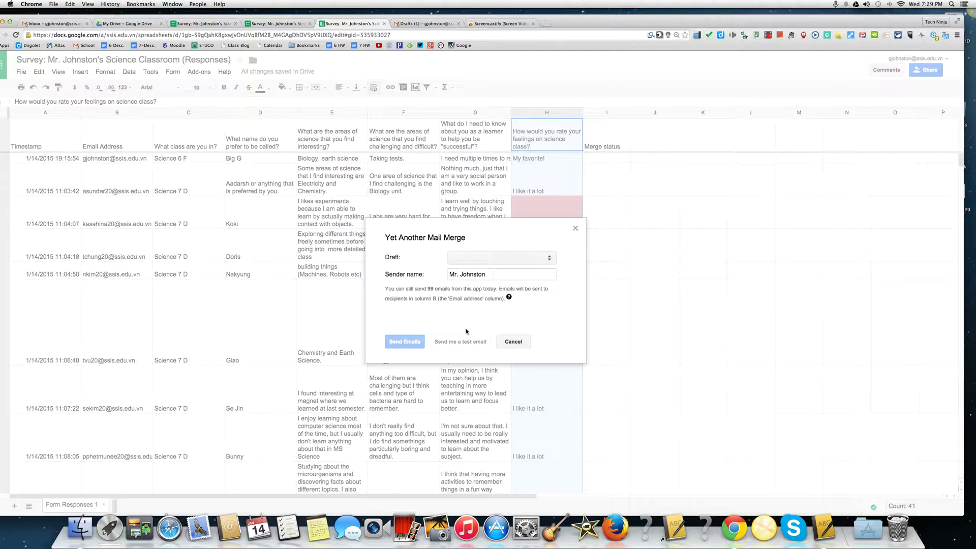
Close the Science Survey Results draft, then create a Happy New Year template draft from the mail merge
{"action": "left_click", "coordinate": [427, 24]}
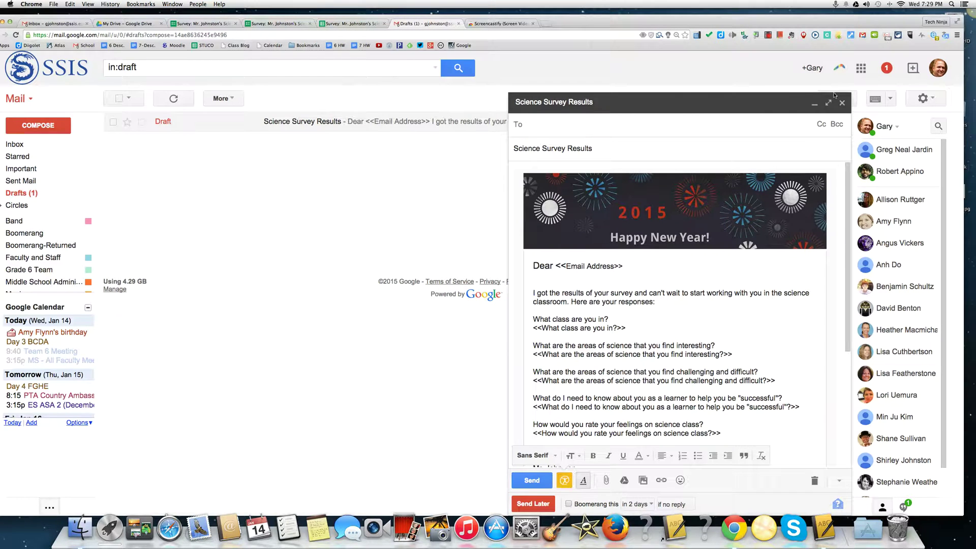
{"action": "left_click", "coordinate": [842, 104]}
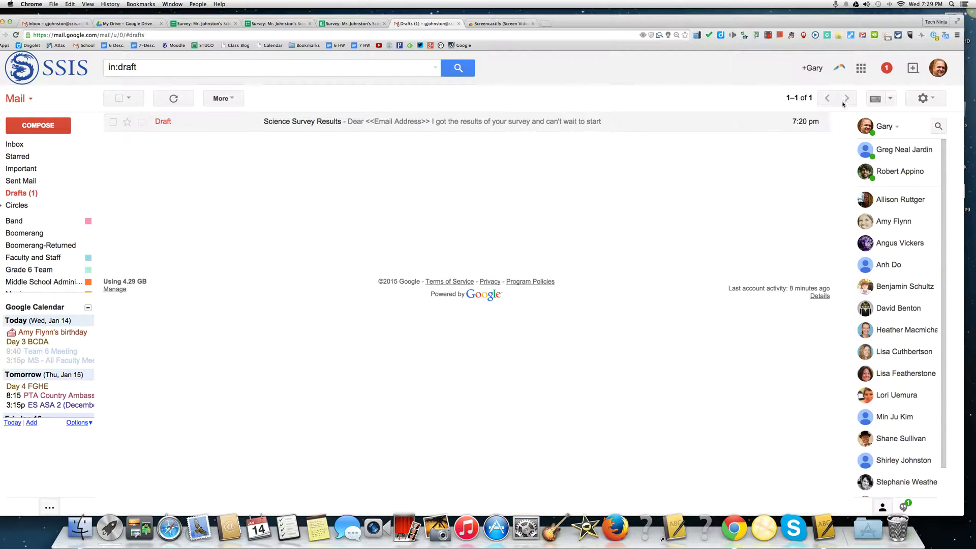
{"action": "left_click", "coordinate": [331, 24]}
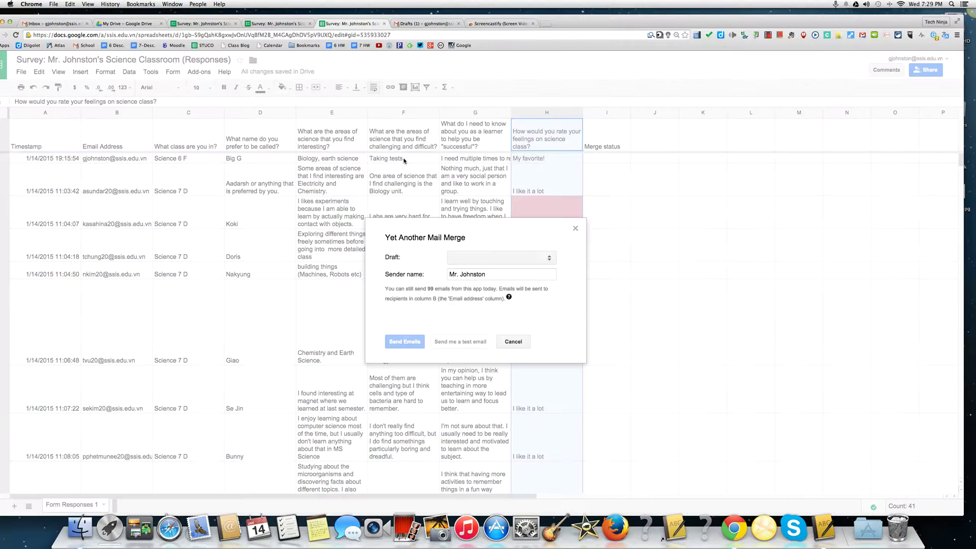
{"action": "left_click", "coordinate": [549, 261]}
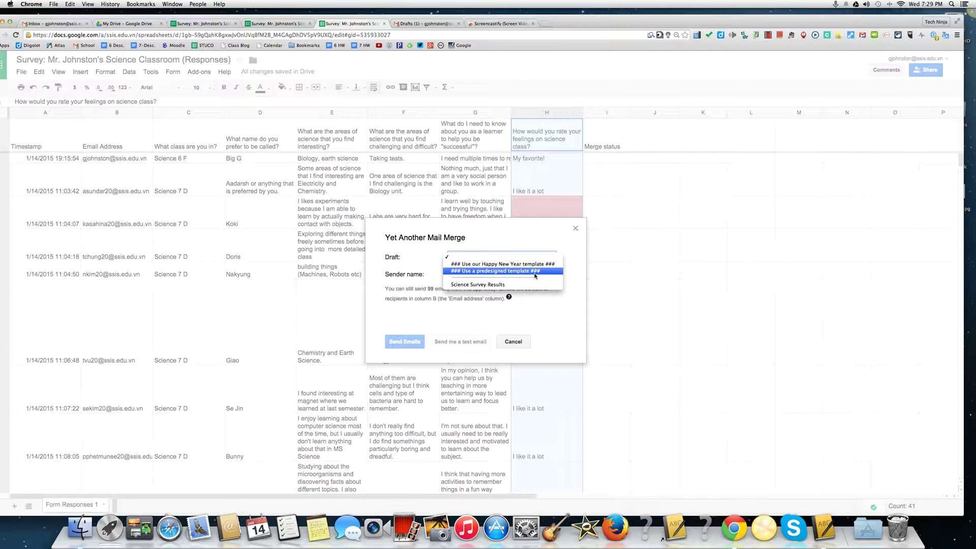
{"action": "left_click", "coordinate": [538, 265]}
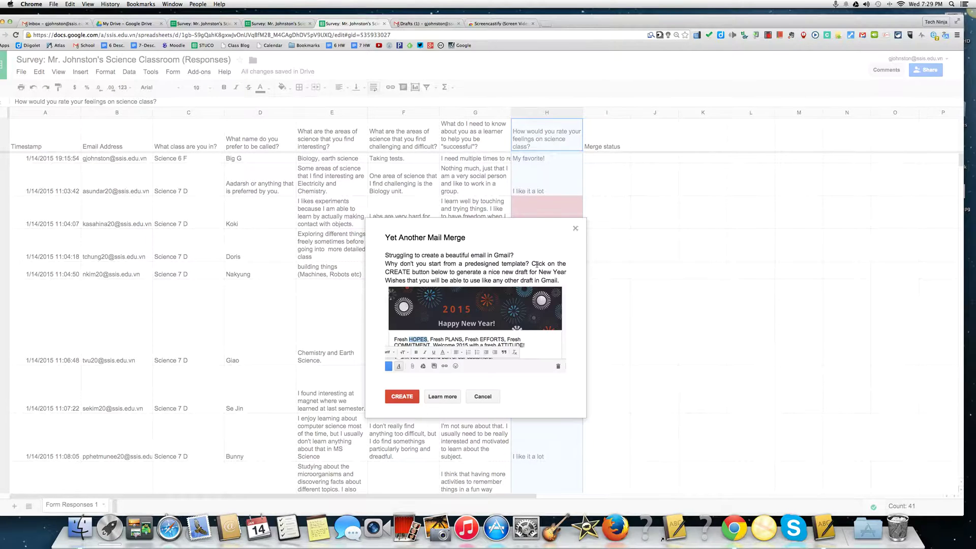
{"action": "left_click", "coordinate": [402, 397]}
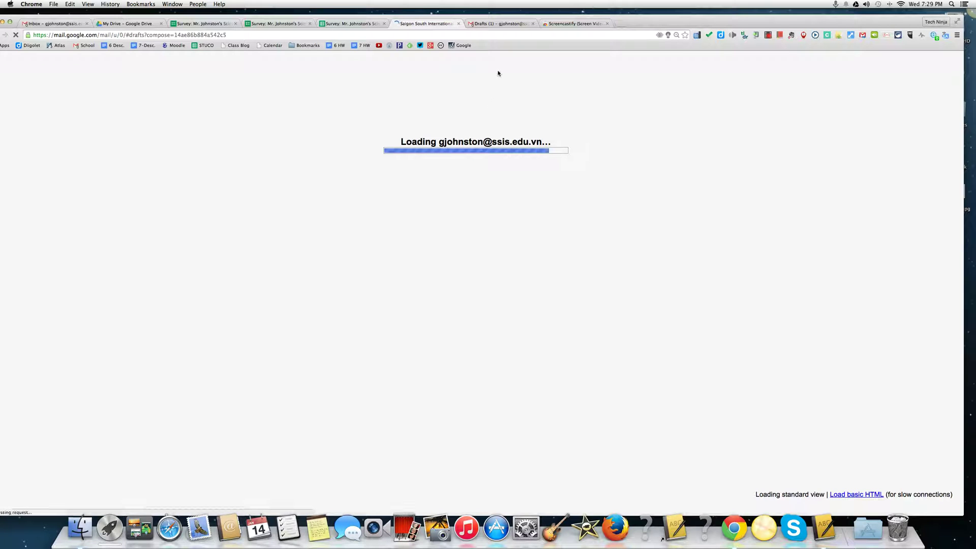
Open the Science Survey Results draft and inspect its class question merge tag
{"action": "left_click", "coordinate": [498, 24]}
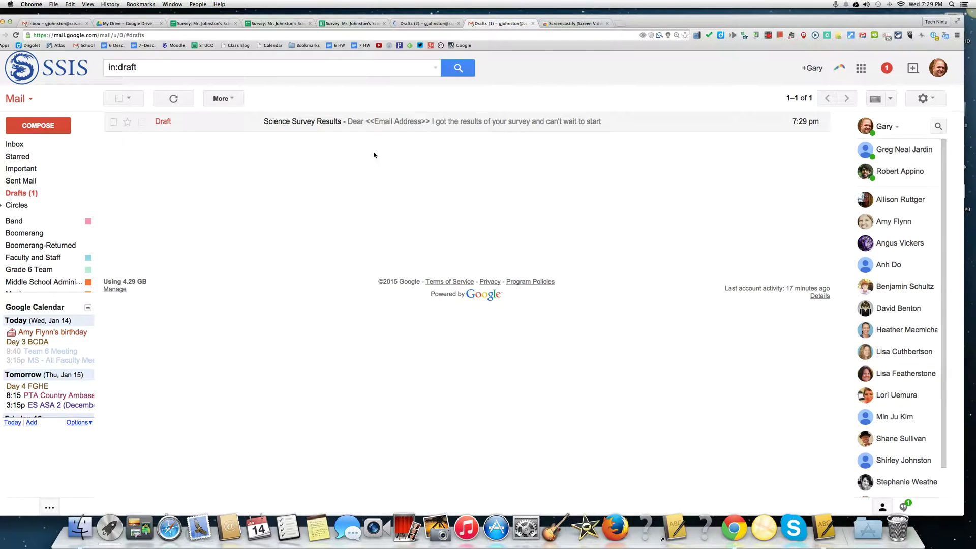
{"action": "left_click", "coordinate": [316, 128]}
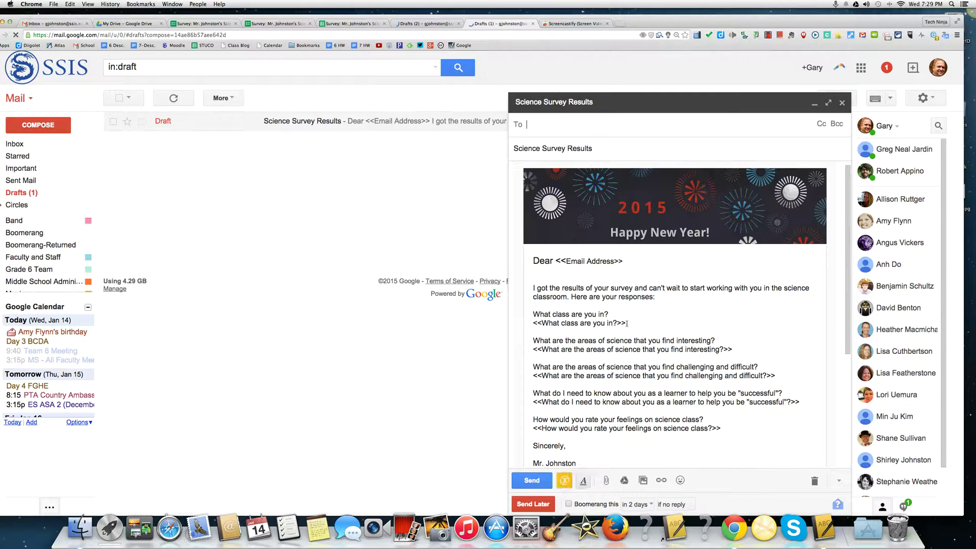
{"action": "left_click", "coordinate": [628, 324]}
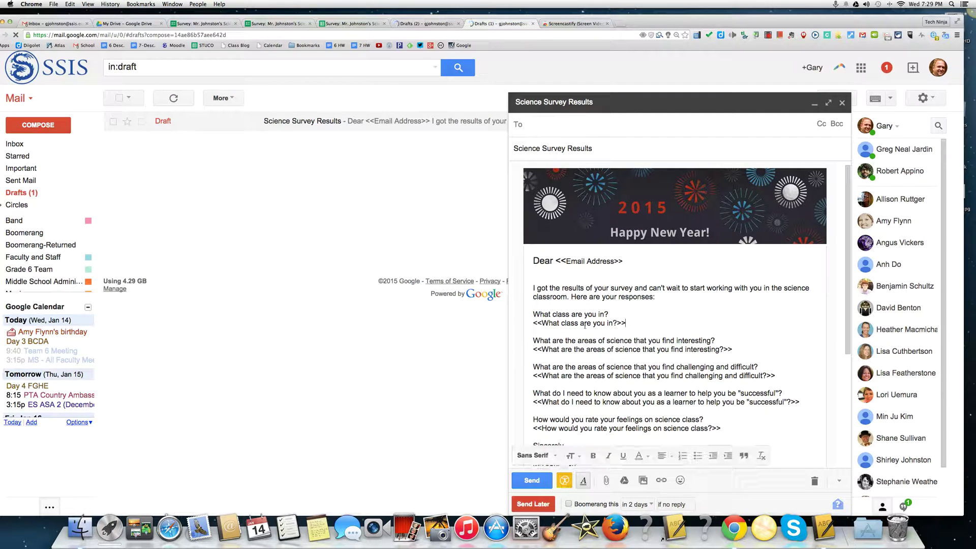
{"action": "key", "text": "shift+Left"}
{"action": "key", "text": "shift+Left"}
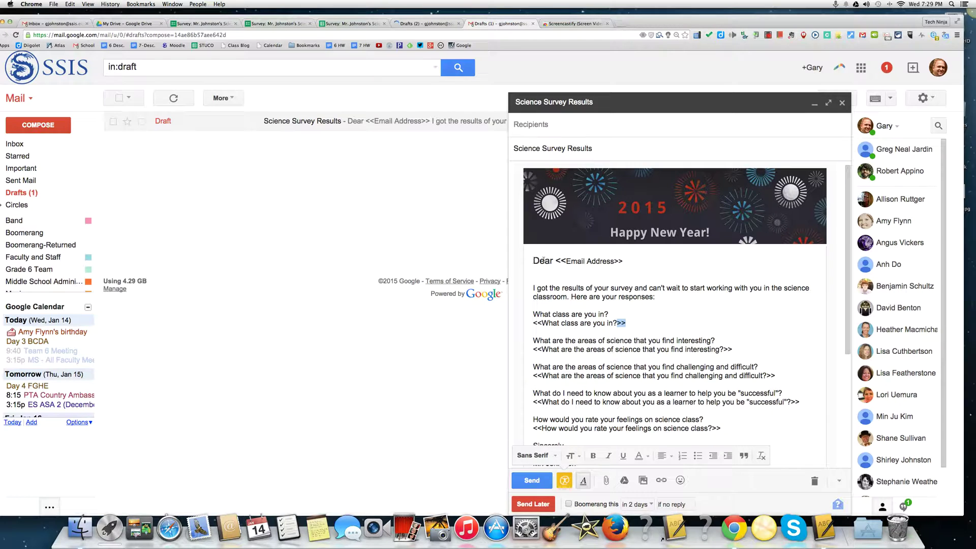
{"action": "left_click", "coordinate": [355, 24]}
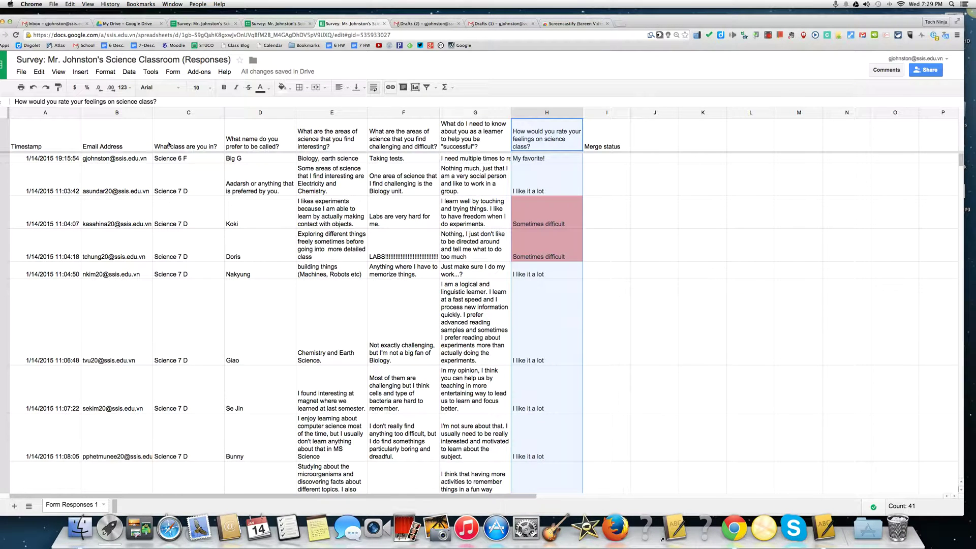
Check the Email Address heading in cell B1, then return to the Gmail draft
{"action": "left_click", "coordinate": [112, 141]}
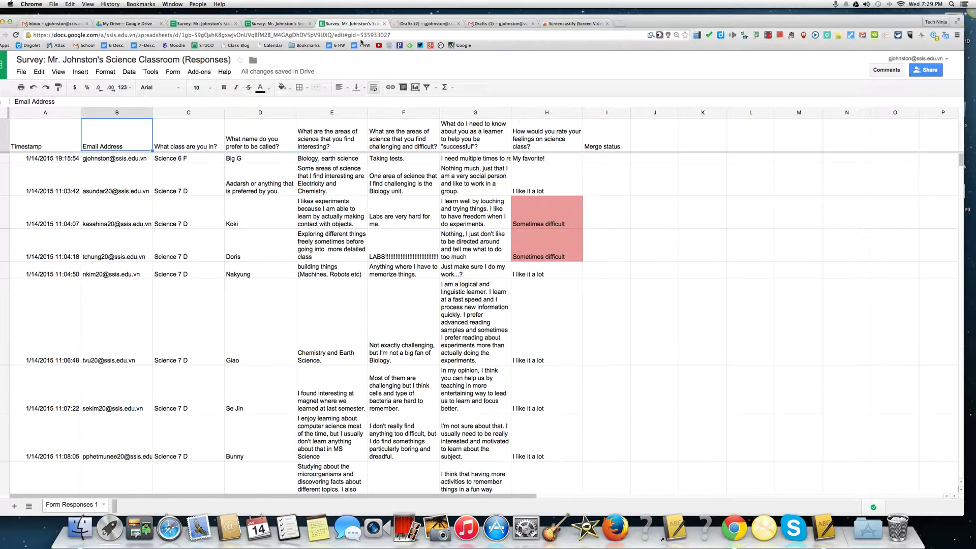
{"action": "left_click", "coordinate": [484, 24]}
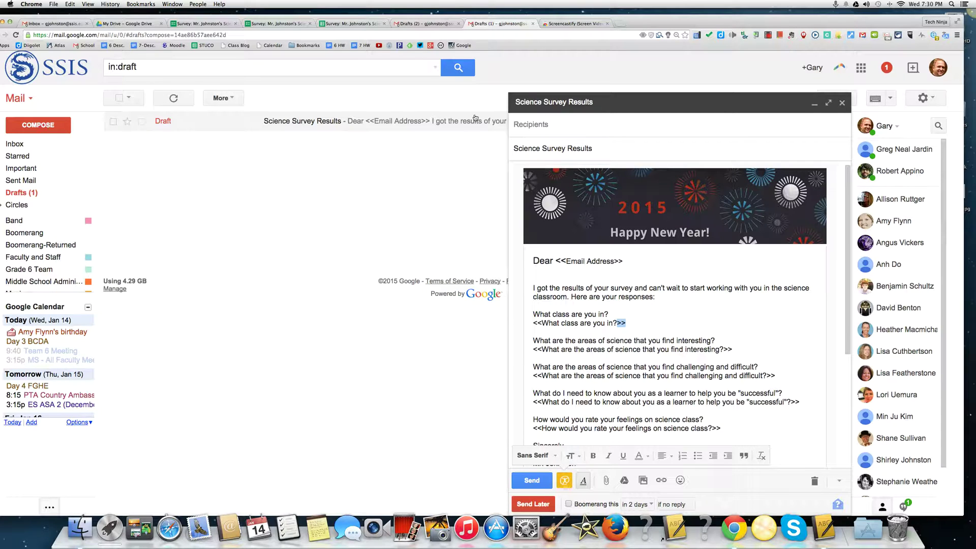
Compare the 'What class are you in?' heading in C1 with the draft's class and interesting-areas tags
{"action": "left_click", "coordinate": [334, 22]}
{"action": "left_click", "coordinate": [177, 144]}
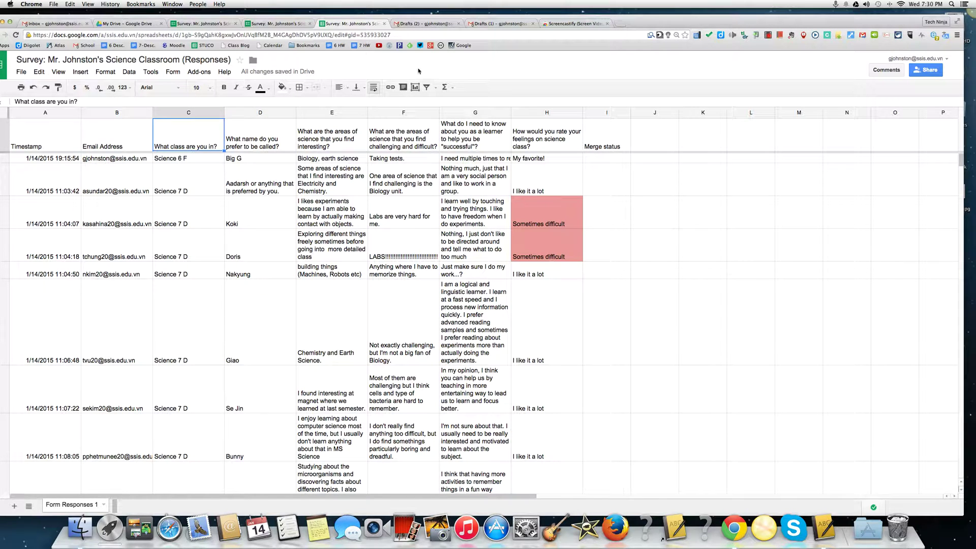
{"action": "left_click", "coordinate": [489, 24]}
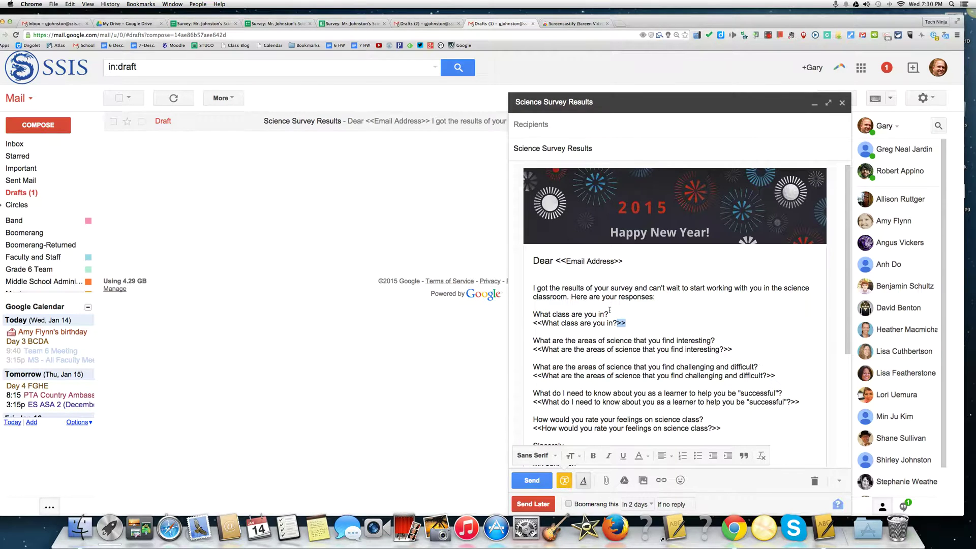
{"action": "left_click", "coordinate": [615, 324]}
{"action": "key", "text": "shift+End"}
{"action": "left_click_drag", "start_coordinate": [542, 323], "coordinate": [533, 325]}
{"action": "left_click_drag", "start_coordinate": [634, 324], "coordinate": [535, 324]}
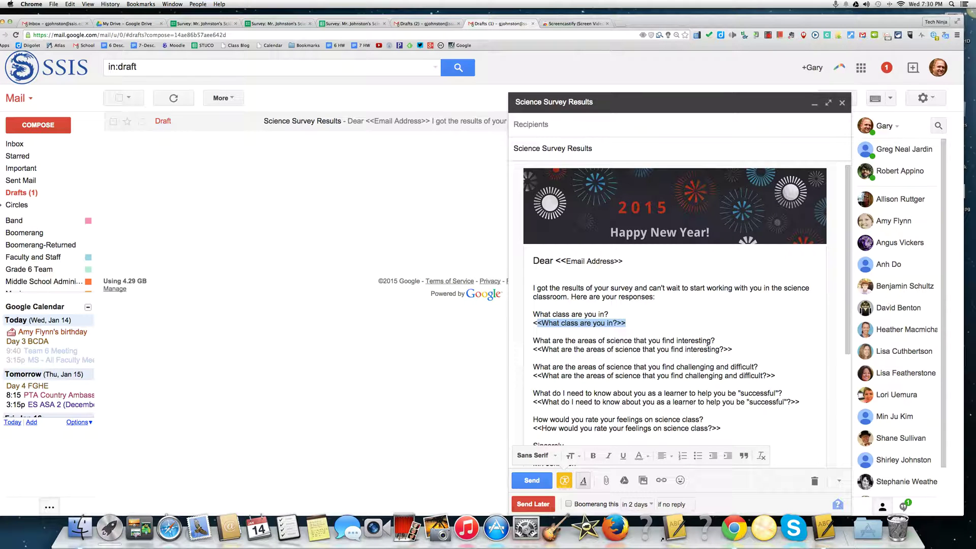
{"action": "left_click_drag", "start_coordinate": [713, 341], "coordinate": [543, 349]}
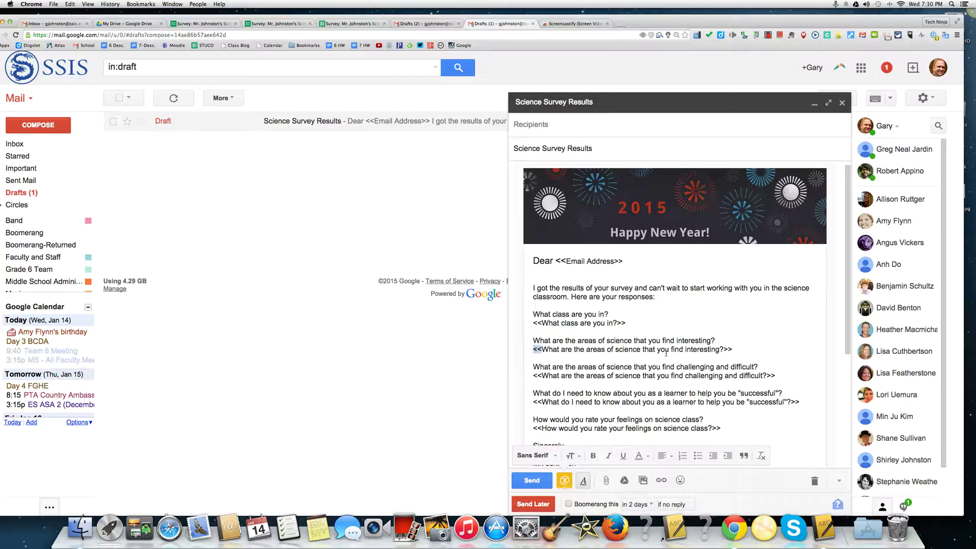
Scroll through the survey draft, then open the new Happy New Year draft
{"action": "scroll", "coordinate": [666, 348], "scroll_direction": "down", "scroll_amount": 1}
{"action": "scroll", "coordinate": [667, 344], "scroll_direction": "down", "scroll_amount": 3}
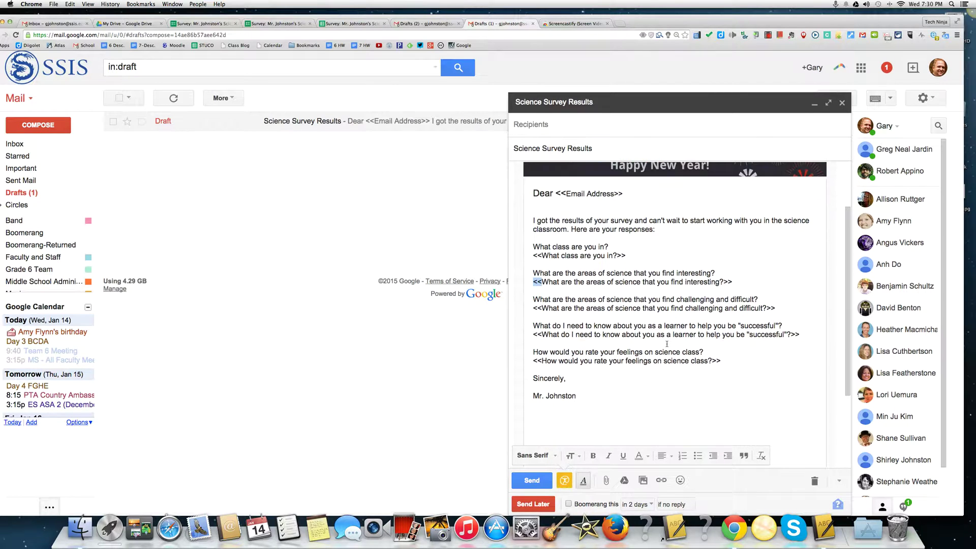
{"action": "scroll", "coordinate": [610, 294], "scroll_direction": "up", "scroll_amount": 3}
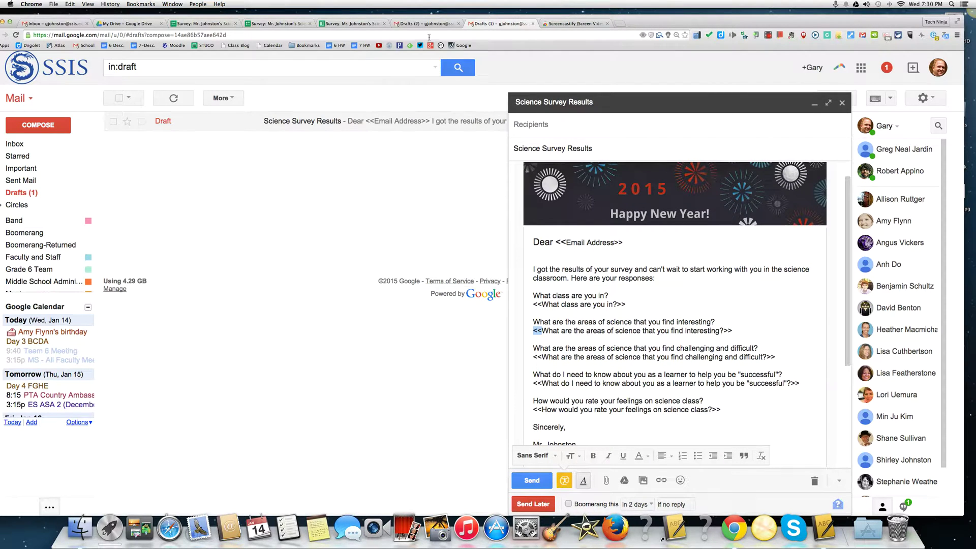
{"action": "left_click", "coordinate": [420, 24]}
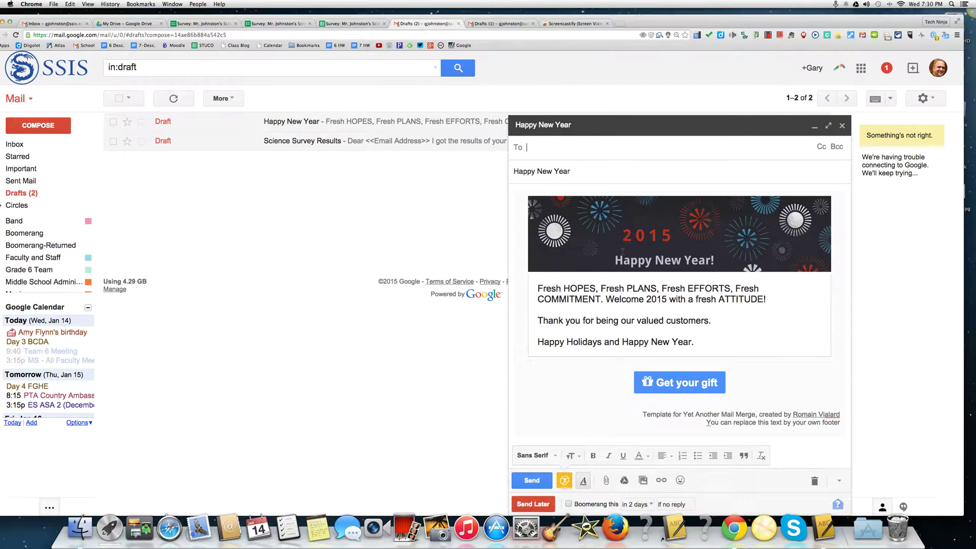
Retitle the template draft 'Draft 2' and copy the sheet's Email Address heading
{"action": "left_click_drag", "start_coordinate": [717, 344], "coordinate": [494, 190]}
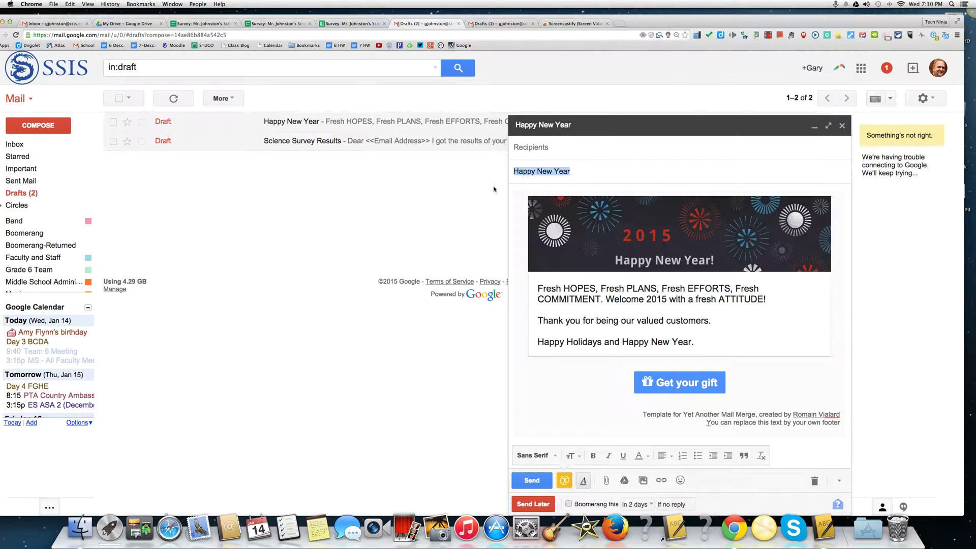
{"action": "type", "text": "Draft 2"}
{"action": "left_click", "coordinate": [352, 23]}
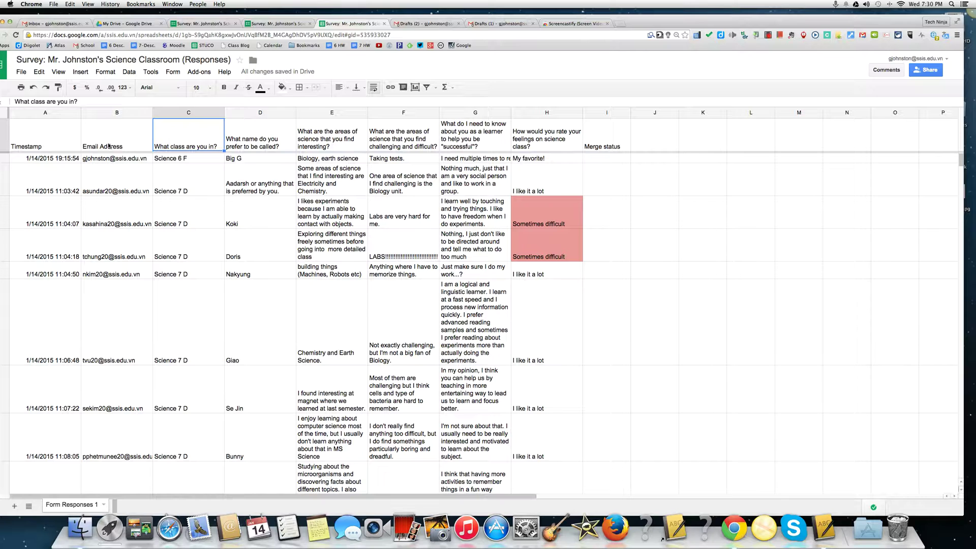
{"action": "left_click", "coordinate": [109, 146]}
{"action": "key", "text": "cmd+c"}
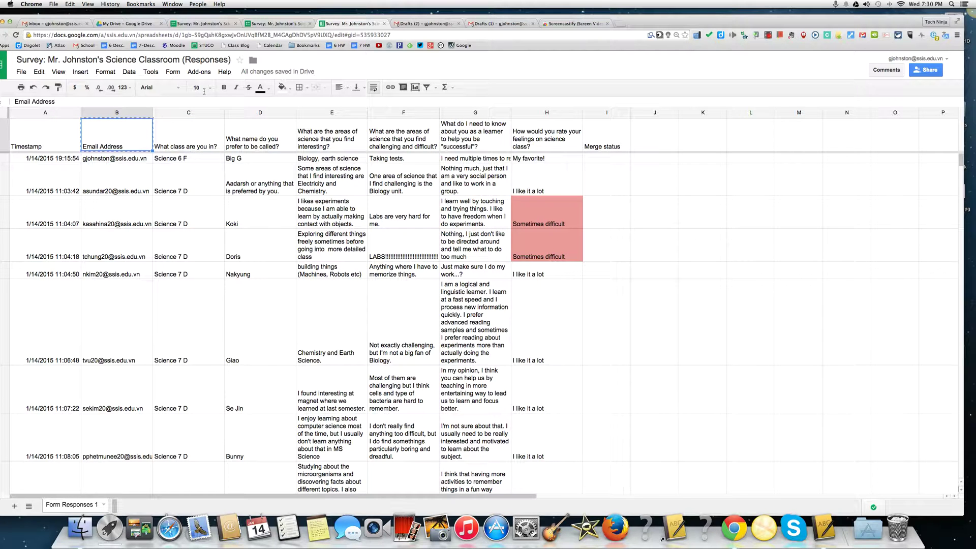
{"action": "left_click", "coordinate": [490, 24]}
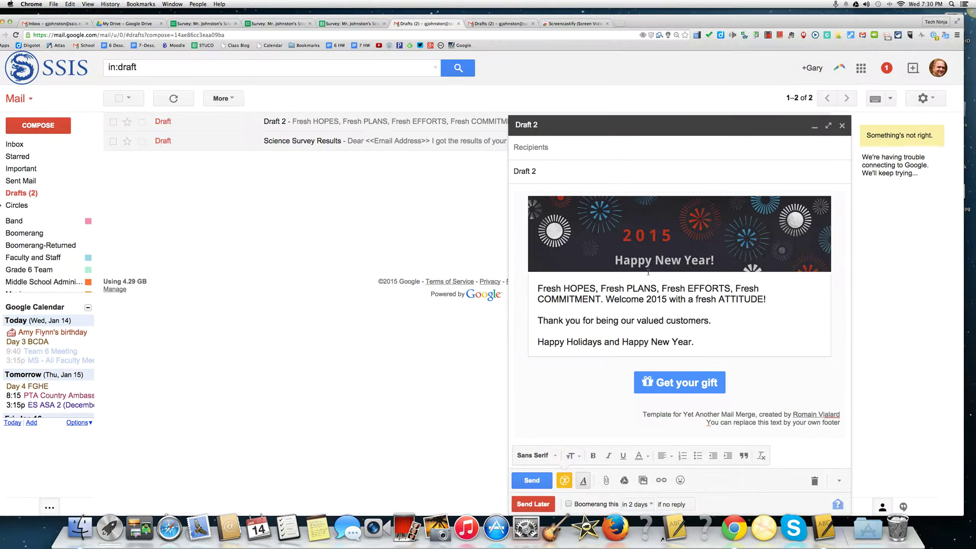
Replace the body with 'Dear <<Email Address>>', 'I got your survey results. Thanks for the input!', 'Mr.', then save
{"action": "left_click_drag", "start_coordinate": [716, 344], "coordinate": [530, 289]}
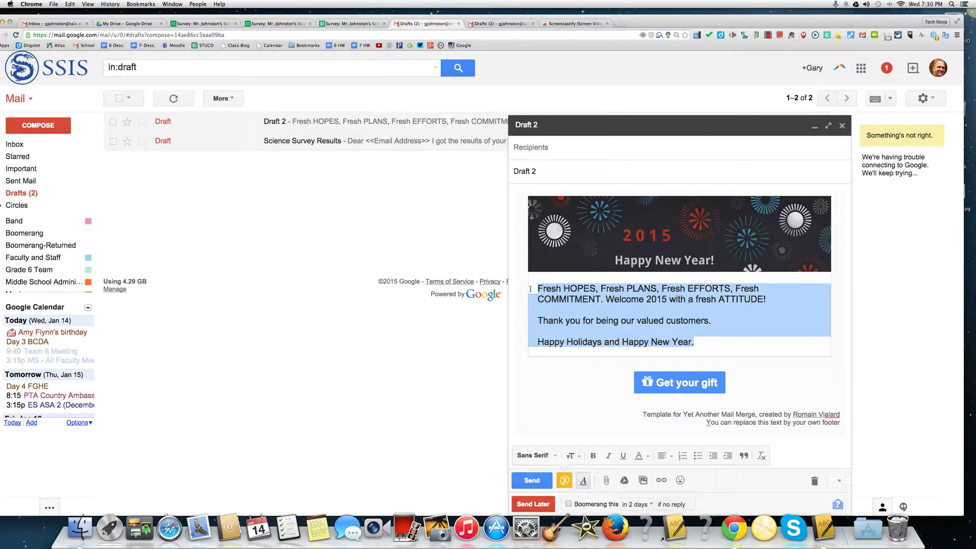
{"action": "key", "text": "BackSpace"}
{"action": "type", "text": "Dear "}
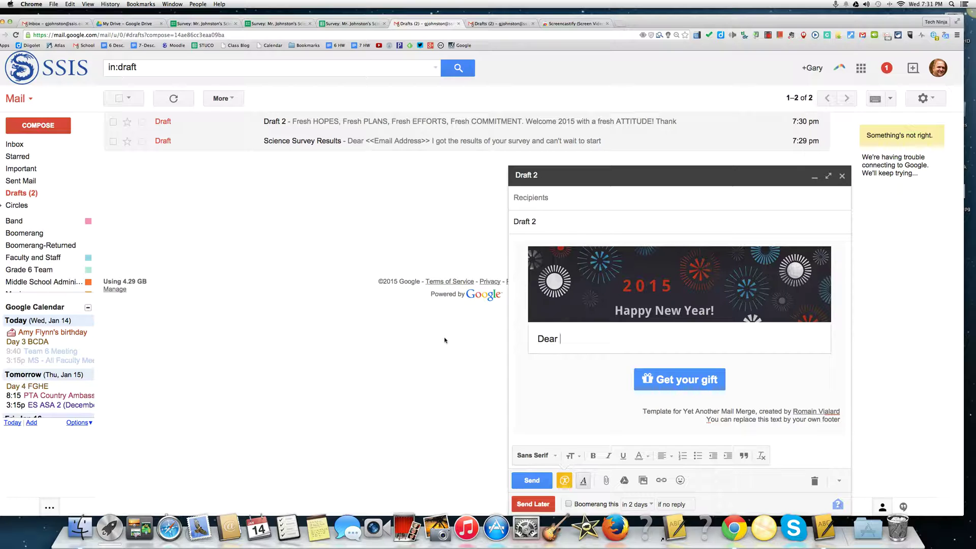
{"action": "type", "text": "<<"}
{"action": "key", "text": "super+v"}
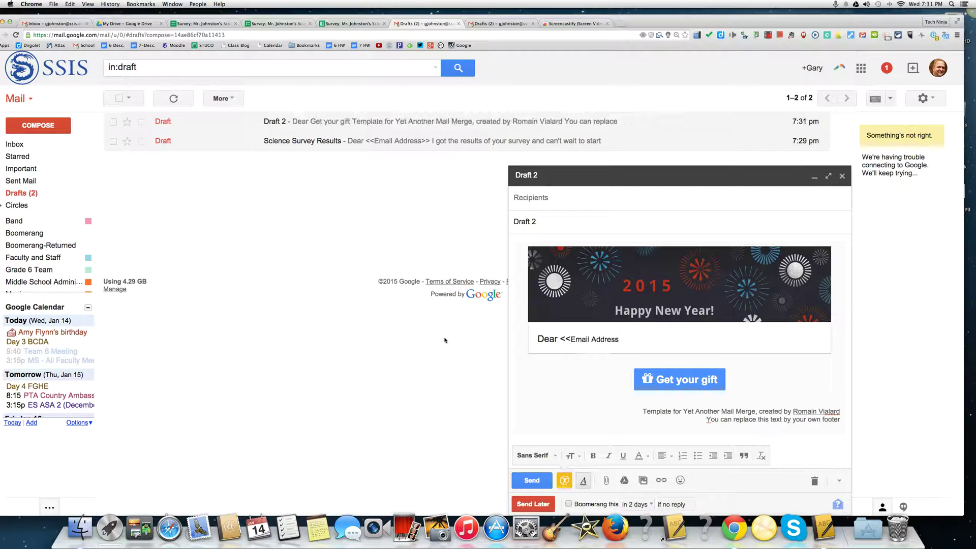
{"action": "type", "text": ">>"}
{"action": "key", "text": "Return"}
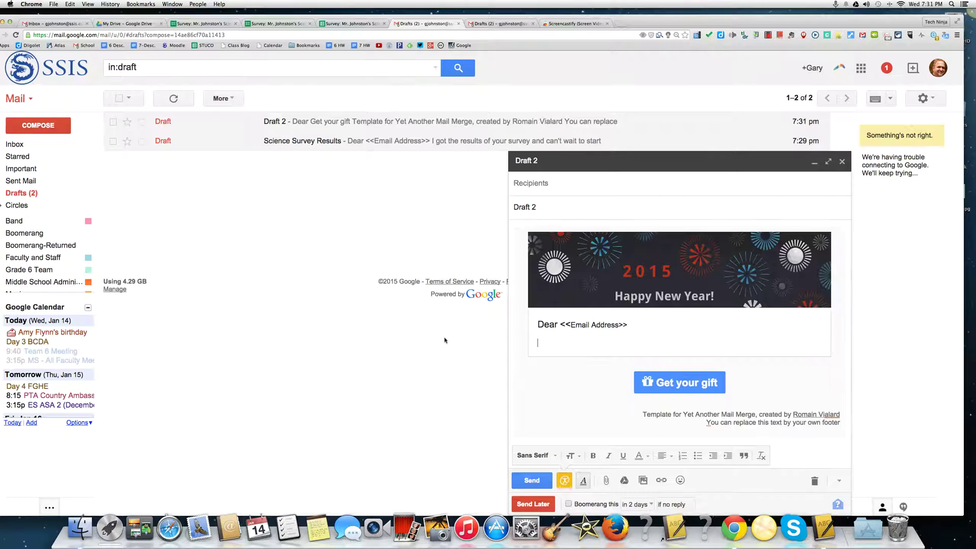
{"action": "type", "text": "I got your survey results. "}
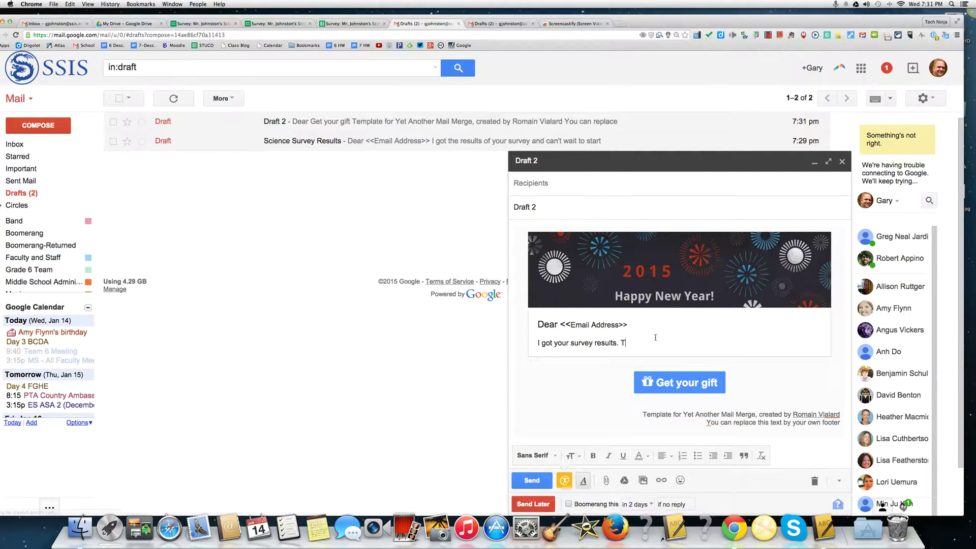
{"action": "type", "text": "Thanks for the input!"}
{"action": "key", "text": "Return"}
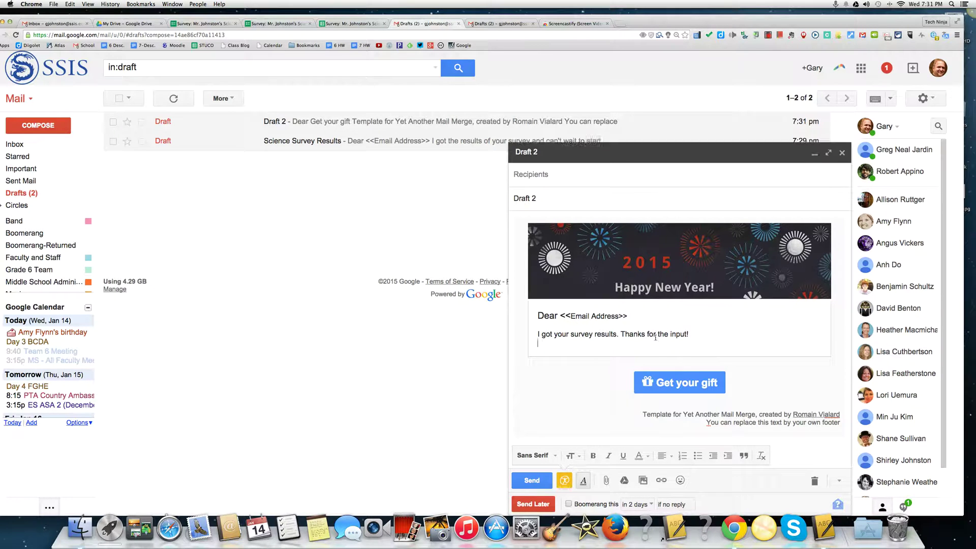
{"action": "type", "text": "Mr. J"}
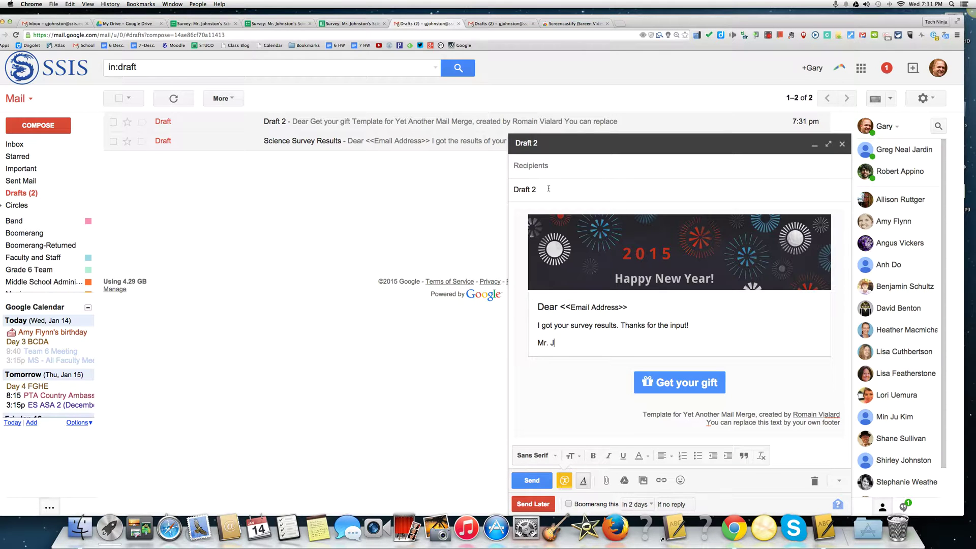
{"action": "key", "text": "shift+Tab"}
{"action": "left_click", "coordinate": [842, 144]}
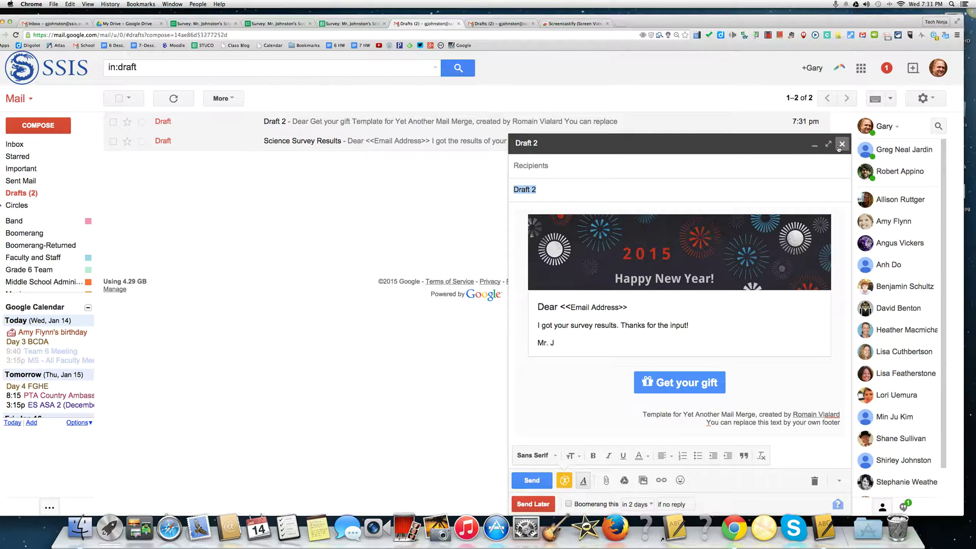
Save and close the Science Survey Results draft
{"action": "left_click", "coordinate": [489, 25]}
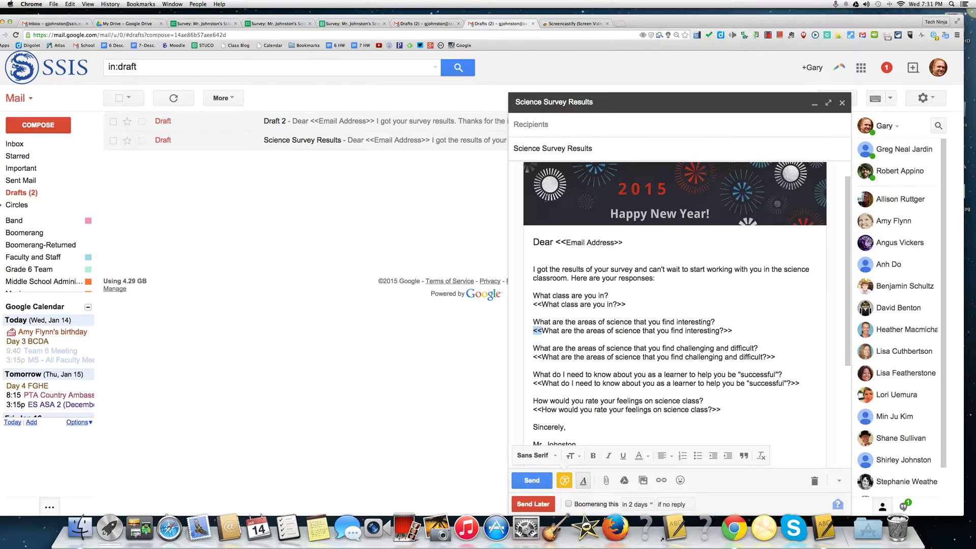
{"action": "left_click", "coordinate": [630, 298]}
{"action": "left_click", "coordinate": [842, 103]}
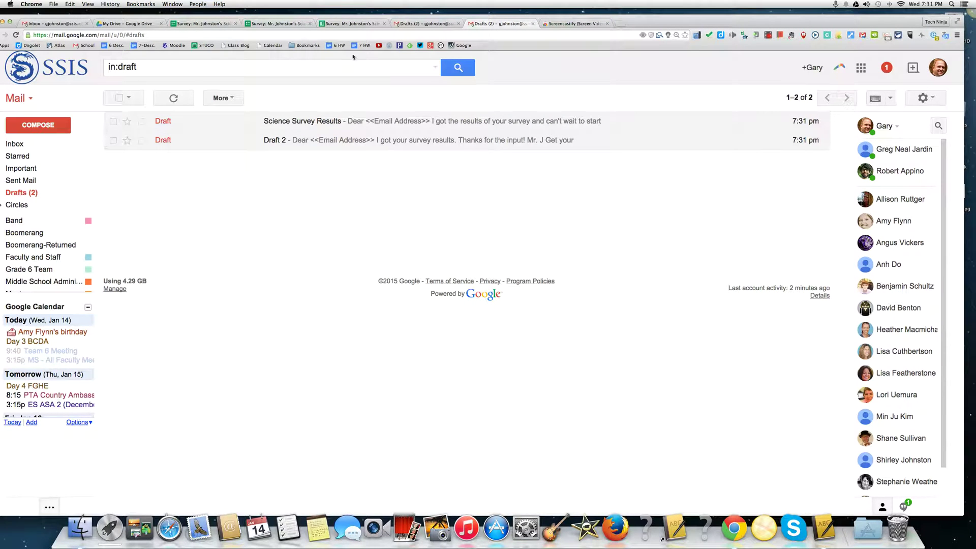
{"action": "left_click", "coordinate": [437, 24]}
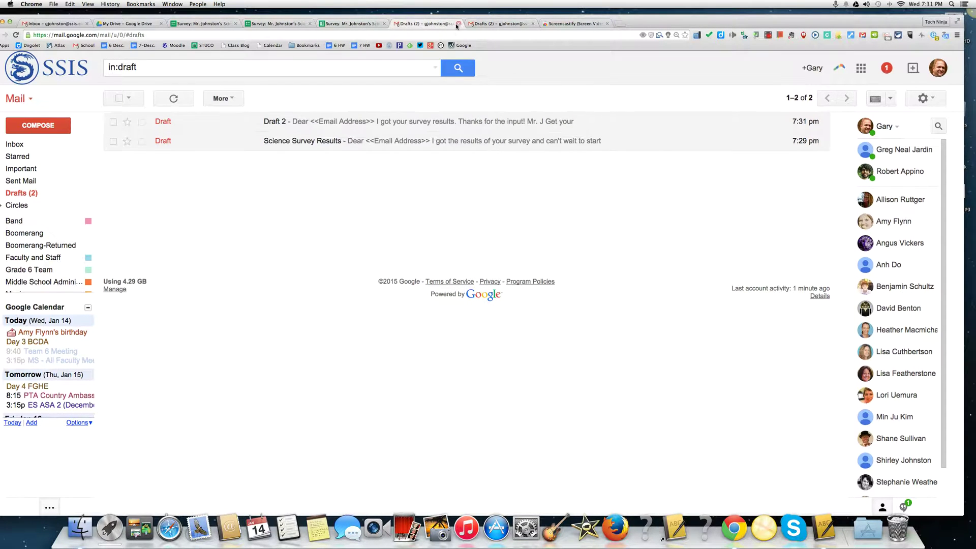
Start Yet Another Mail Merge with Science Survey Results as the template draft
{"action": "left_click", "coordinate": [459, 24]}
{"action": "left_click", "coordinate": [351, 24]}
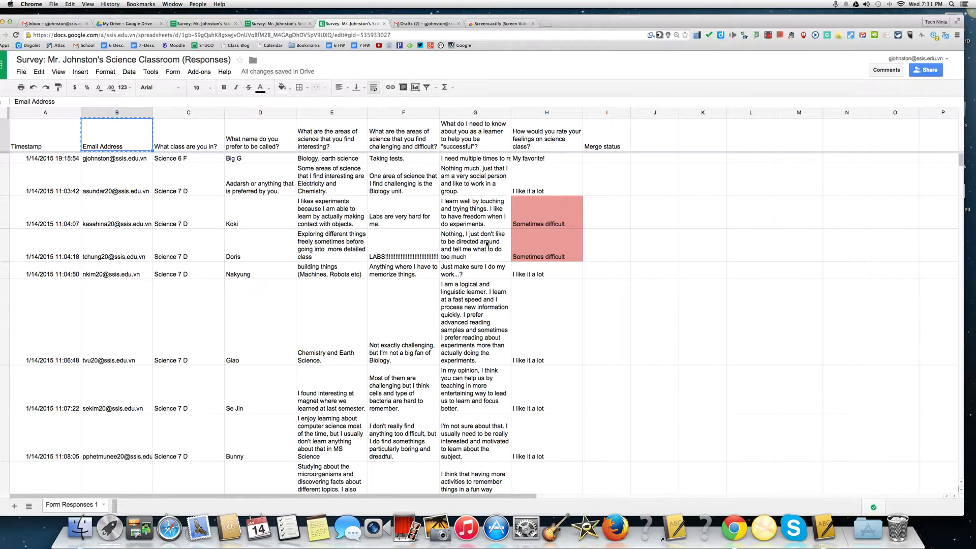
{"action": "left_click", "coordinate": [199, 71]}
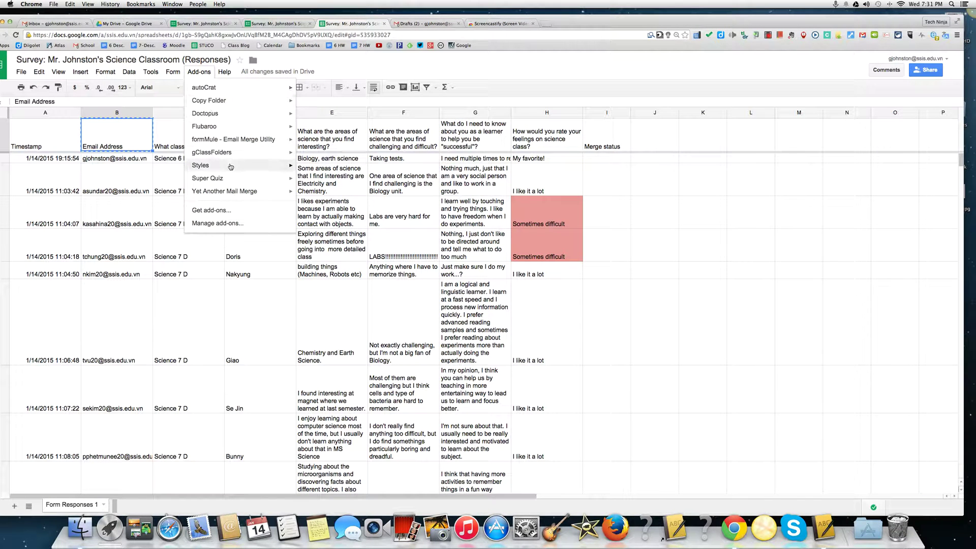
{"action": "mouse_move", "coordinate": [290, 193]}
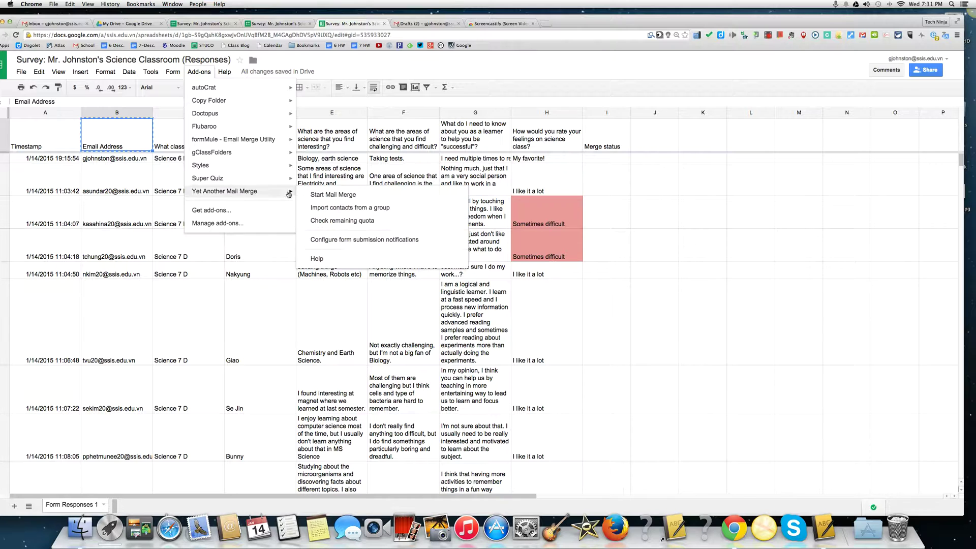
{"action": "left_click", "coordinate": [316, 197]}
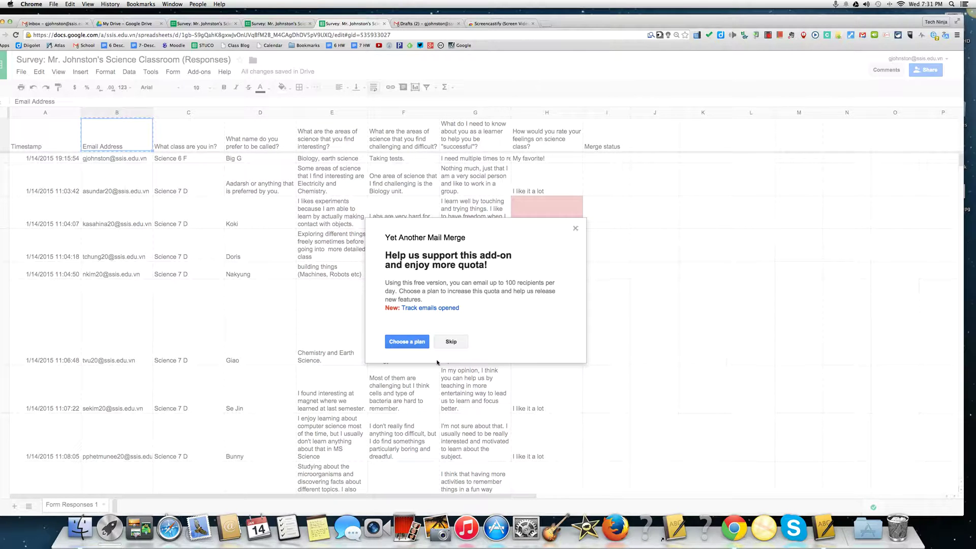
{"action": "left_click", "coordinate": [452, 347]}
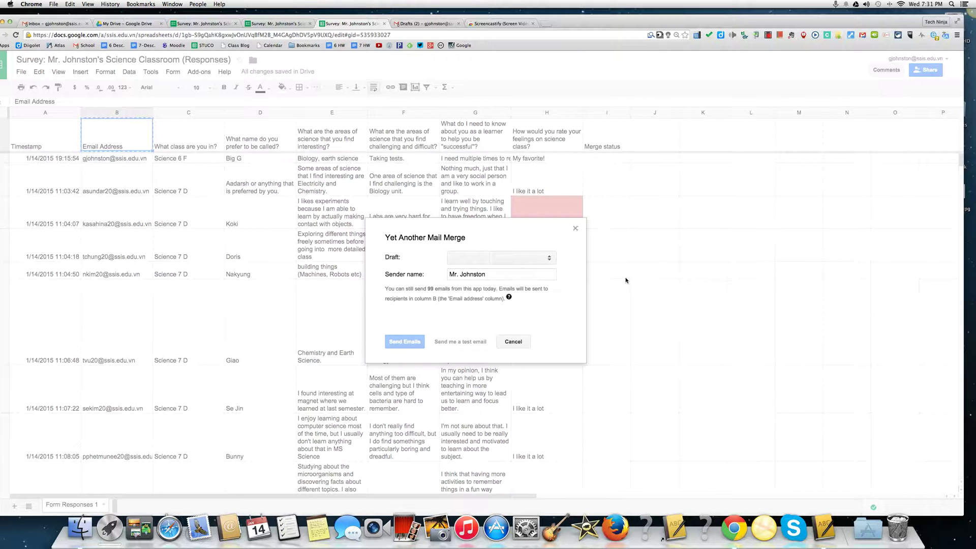
{"action": "left_click", "coordinate": [549, 257]}
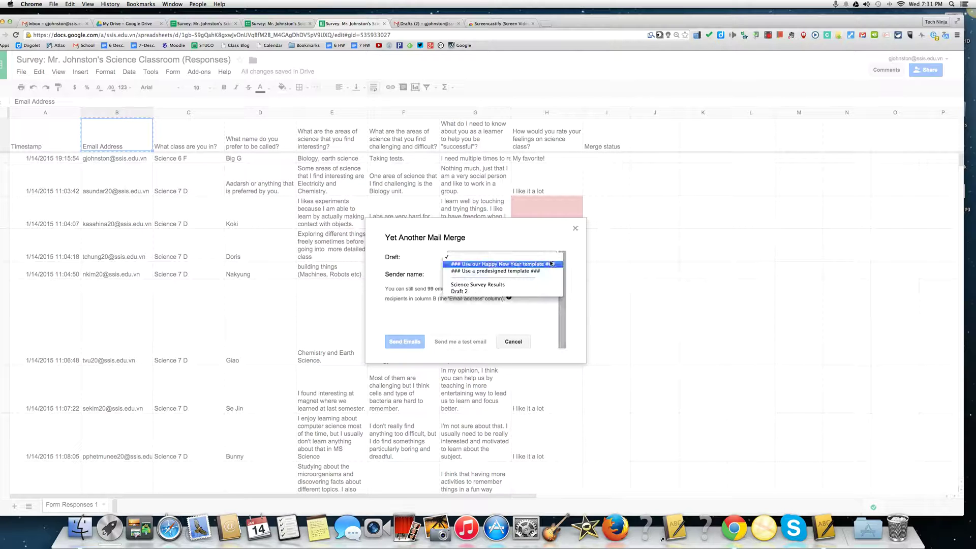
{"action": "left_click", "coordinate": [539, 286]}
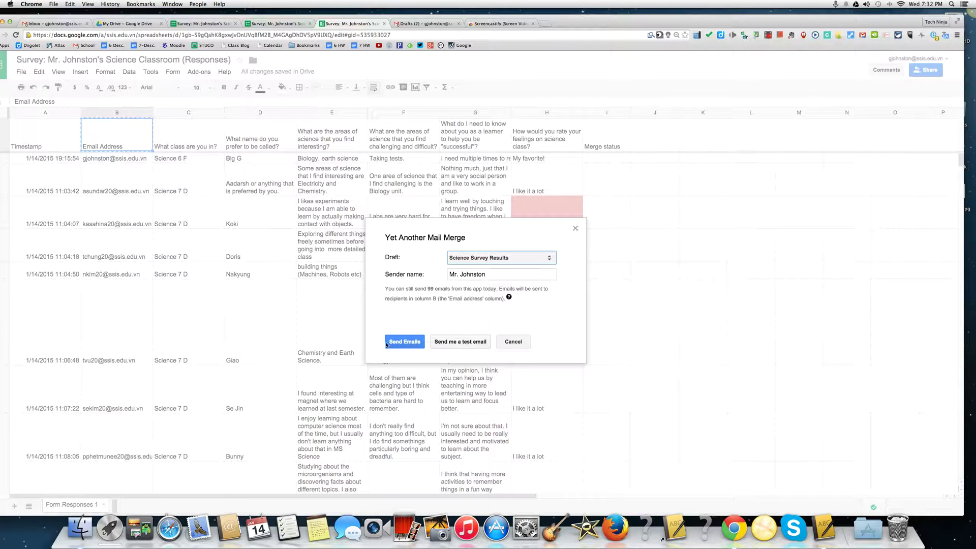
Send a test merge email to yourself and acknowledge the confirmation
{"action": "left_click", "coordinate": [441, 344]}
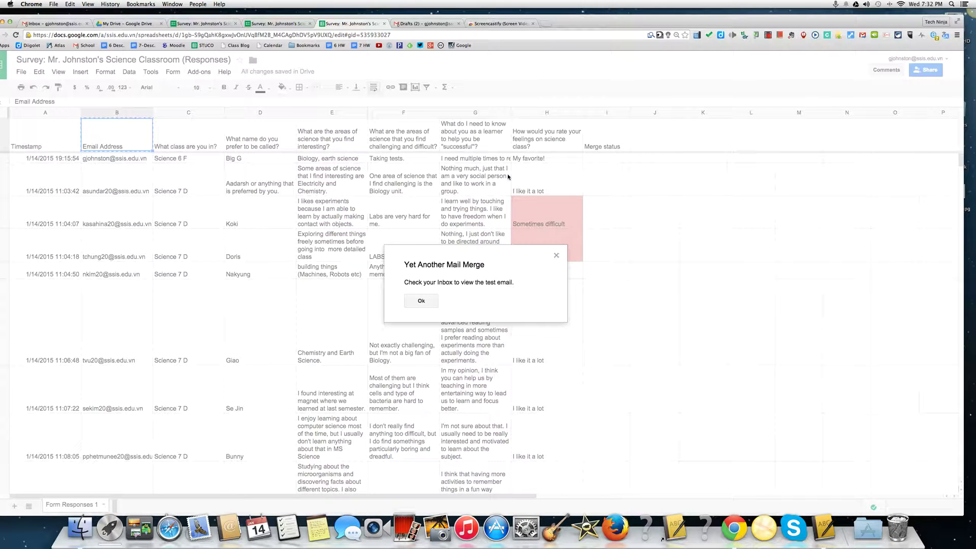
{"action": "left_click", "coordinate": [533, 24]}
{"action": "left_click", "coordinate": [435, 305]}
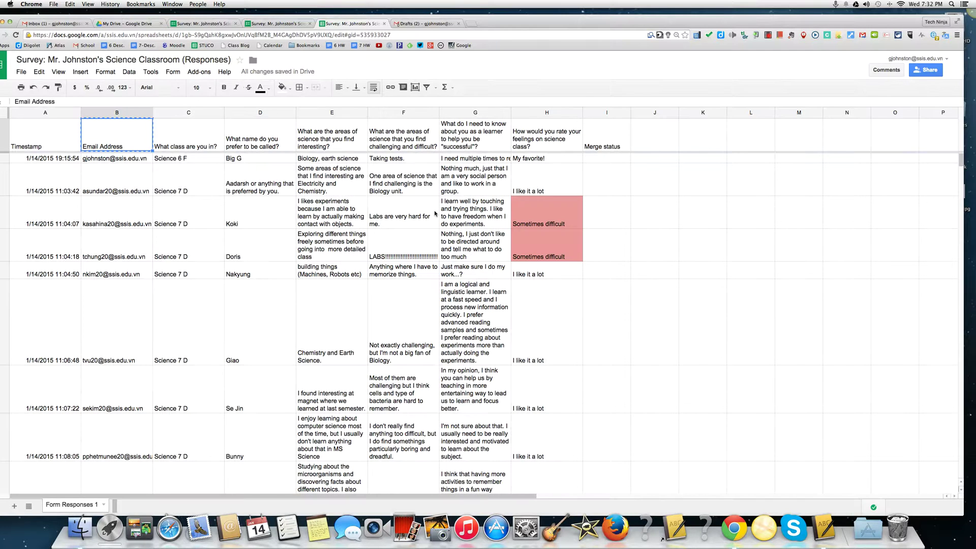
{"action": "left_click", "coordinate": [415, 24]}
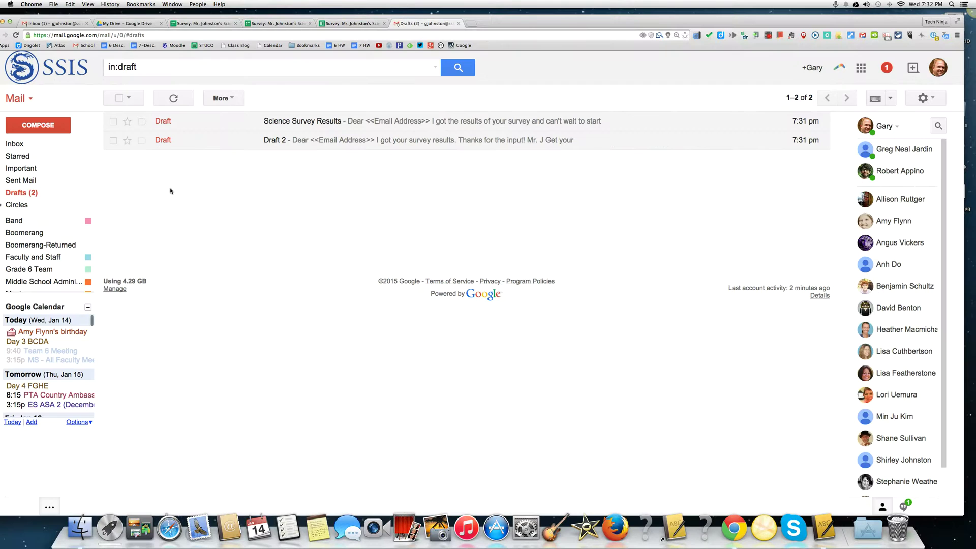
Discard Draft 2 in Gmail and go to the inbox
{"action": "left_click", "coordinate": [113, 140]}
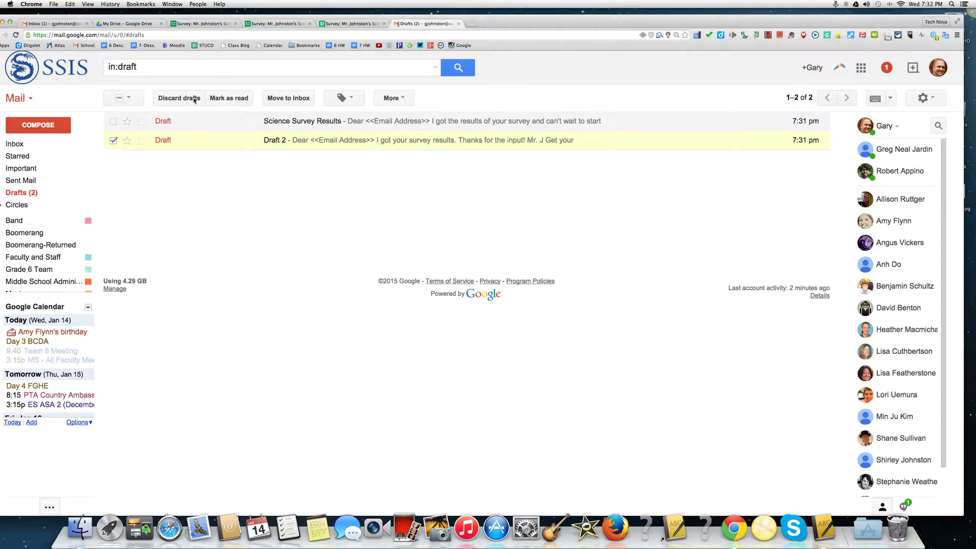
{"action": "left_click", "coordinate": [194, 99]}
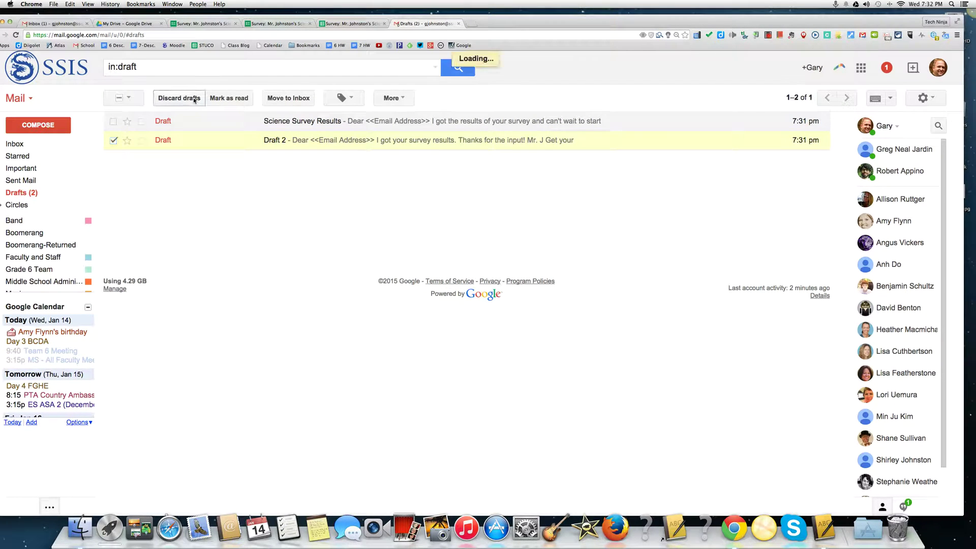
{"action": "left_click", "coordinate": [49, 148]}
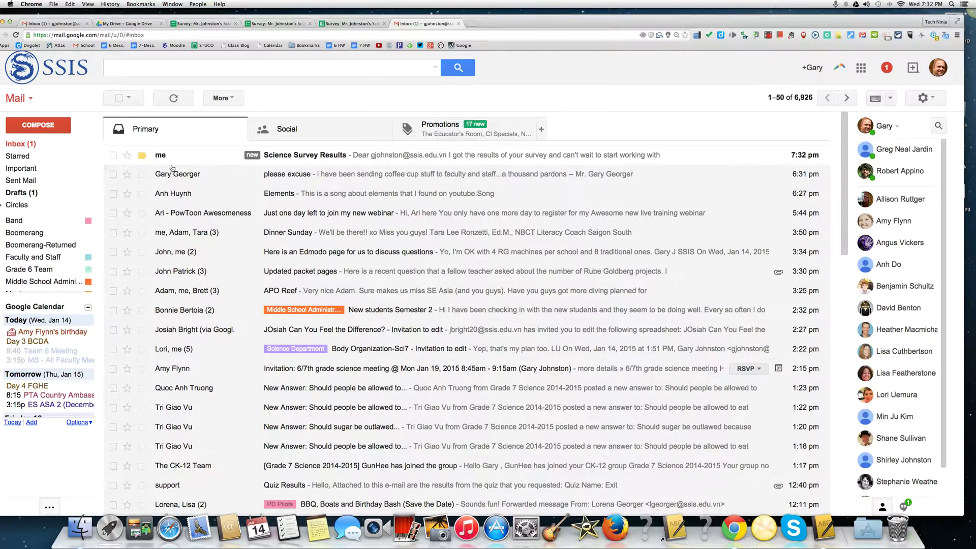
Copy the first student's response row from the survey responses spreadsheet and return to Gmail
{"action": "left_click", "coordinate": [350, 24]}
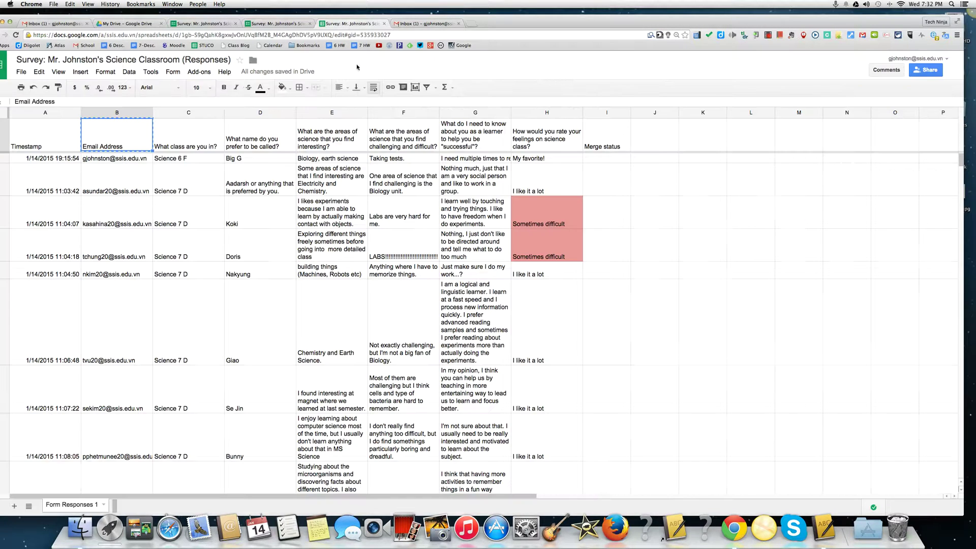
{"action": "left_click_drag", "start_coordinate": [69, 161], "coordinate": [537, 161]}
{"action": "key", "text": "super+c"}
{"action": "left_click", "coordinate": [427, 24]}
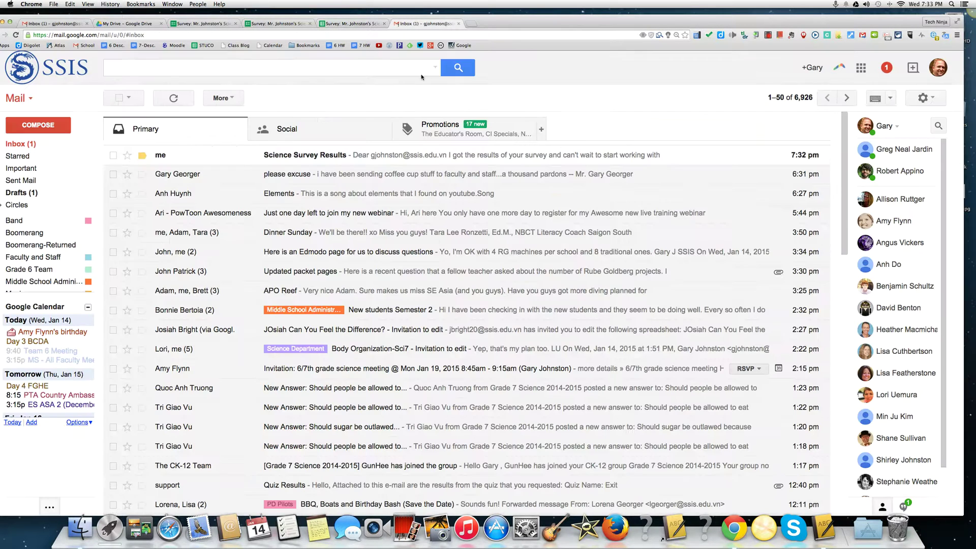
{"action": "left_click", "coordinate": [183, 157]}
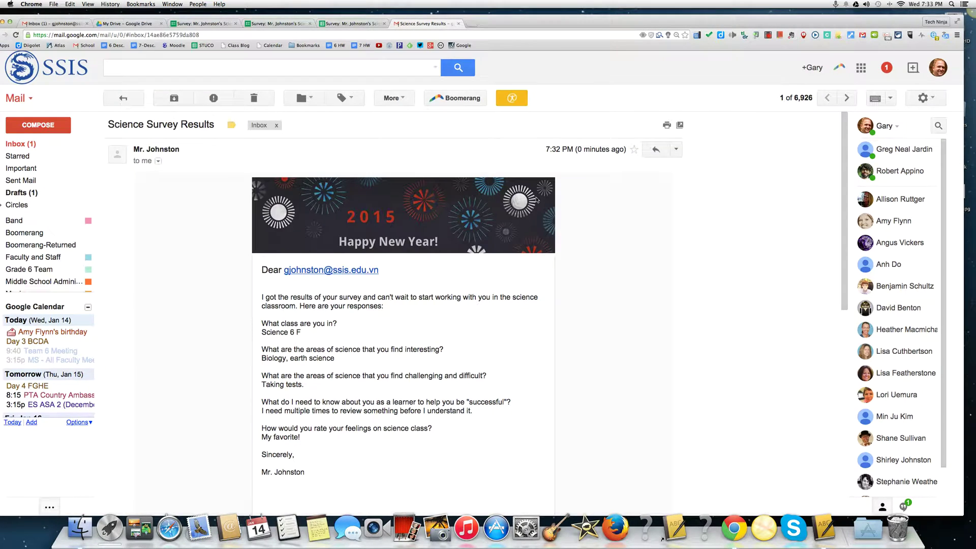
{"action": "left_click_drag", "start_coordinate": [380, 271], "coordinate": [284, 275]}
{"action": "scroll", "coordinate": [495, 276], "scroll_direction": "down", "scroll_amount": 2}
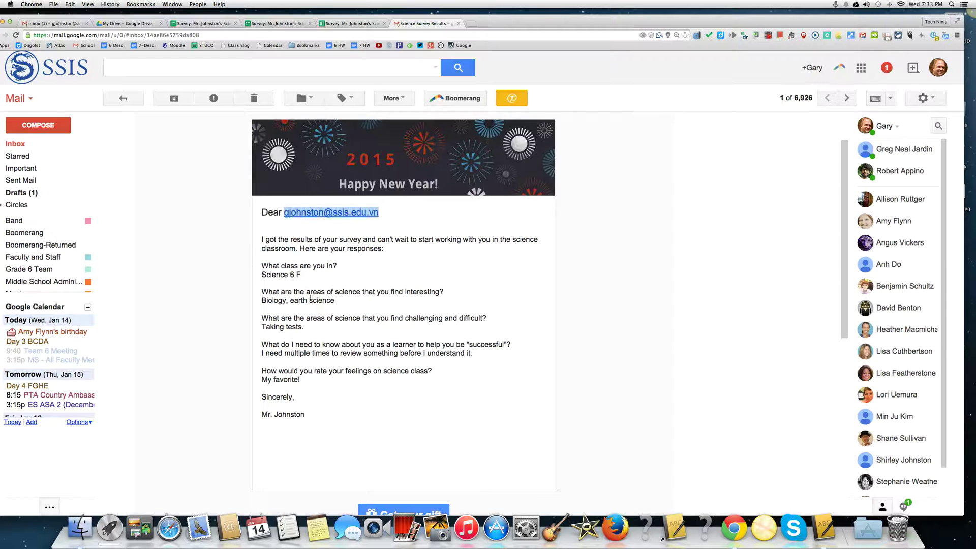
{"action": "left_click_drag", "start_coordinate": [336, 301], "coordinate": [261, 303]}
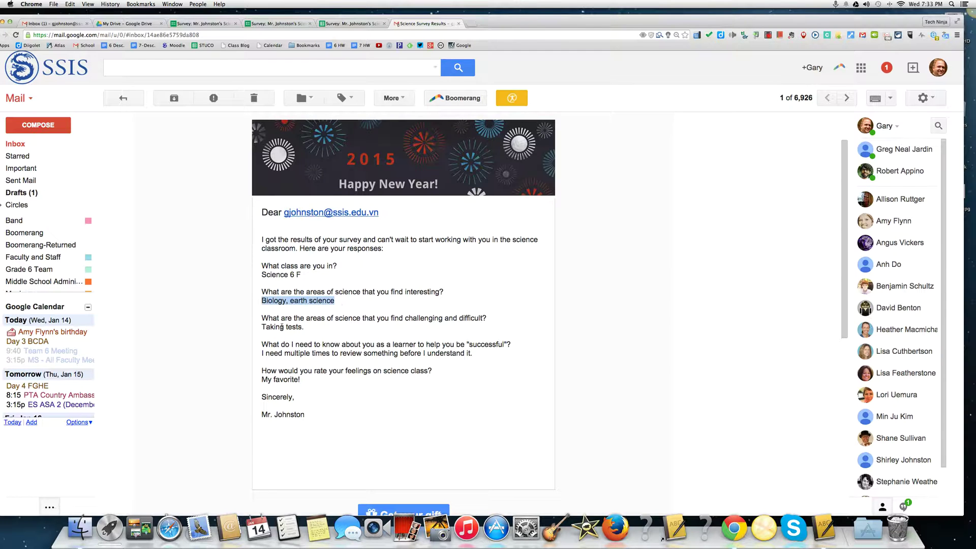
{"action": "left_click_drag", "start_coordinate": [309, 329], "coordinate": [261, 326]}
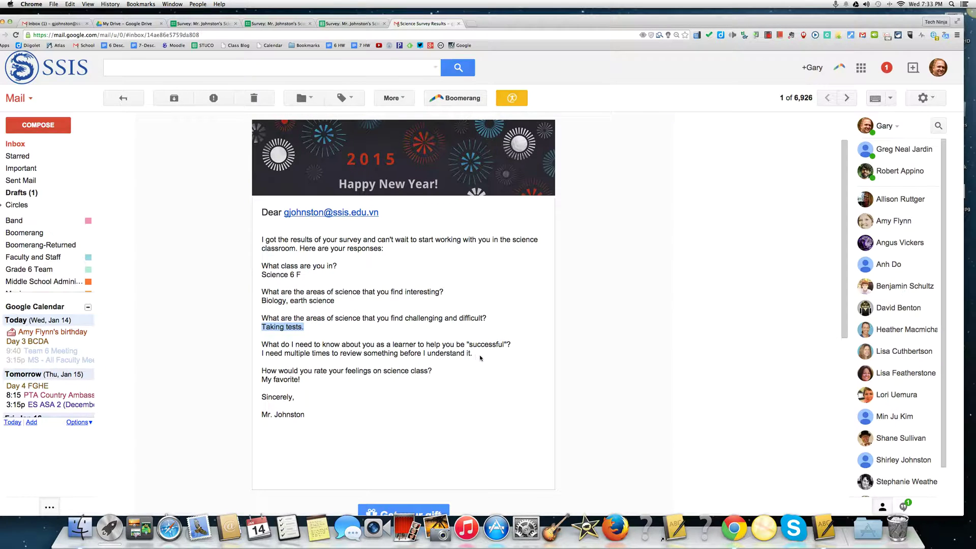
{"action": "left_click_drag", "start_coordinate": [480, 357], "coordinate": [261, 354]}
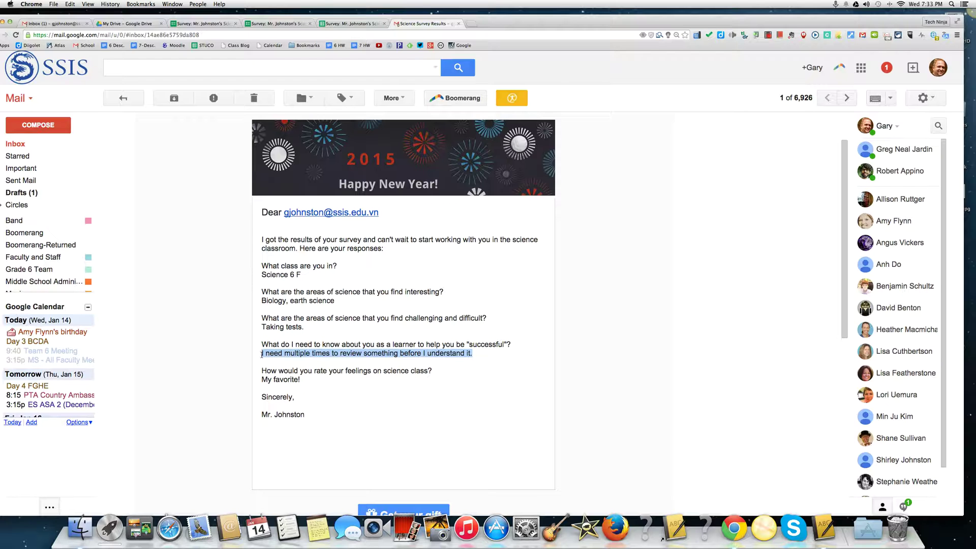
{"action": "left_click_drag", "start_coordinate": [304, 381], "coordinate": [262, 380]}
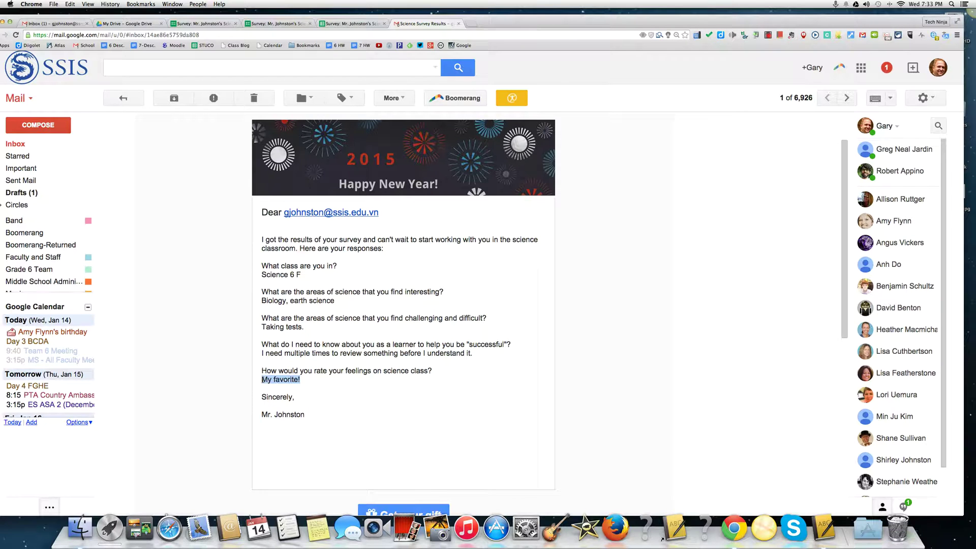
{"action": "scroll", "coordinate": [355, 314], "scroll_direction": "down", "scroll_amount": 2}
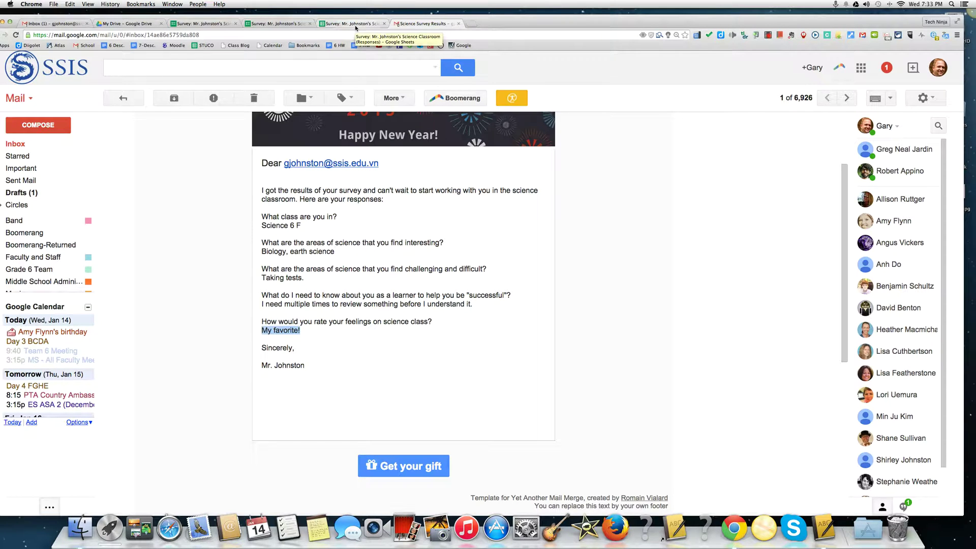
{"action": "scroll", "coordinate": [440, 213], "scroll_direction": "up", "scroll_amount": 2}
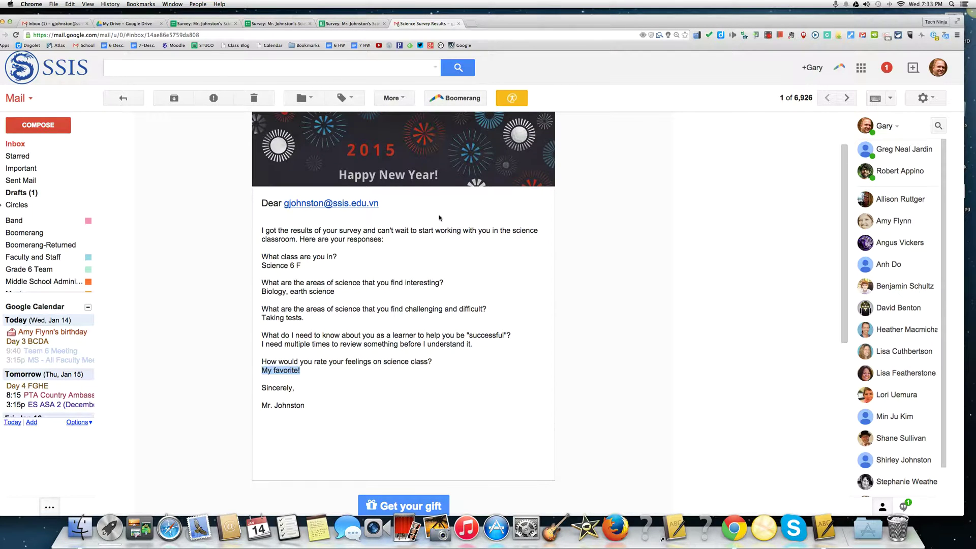